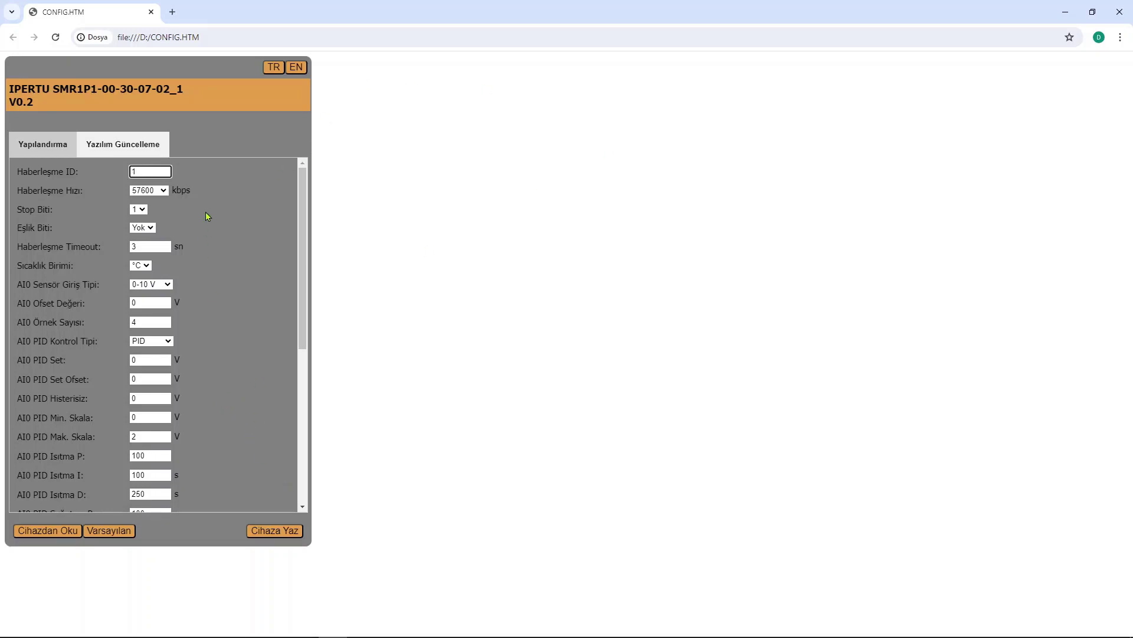
Write the module configuration to the device, overwriting DATA.TXT on the IPERTU APP (D:) drive
{"action": "left_click", "coordinate": [289, 529]}
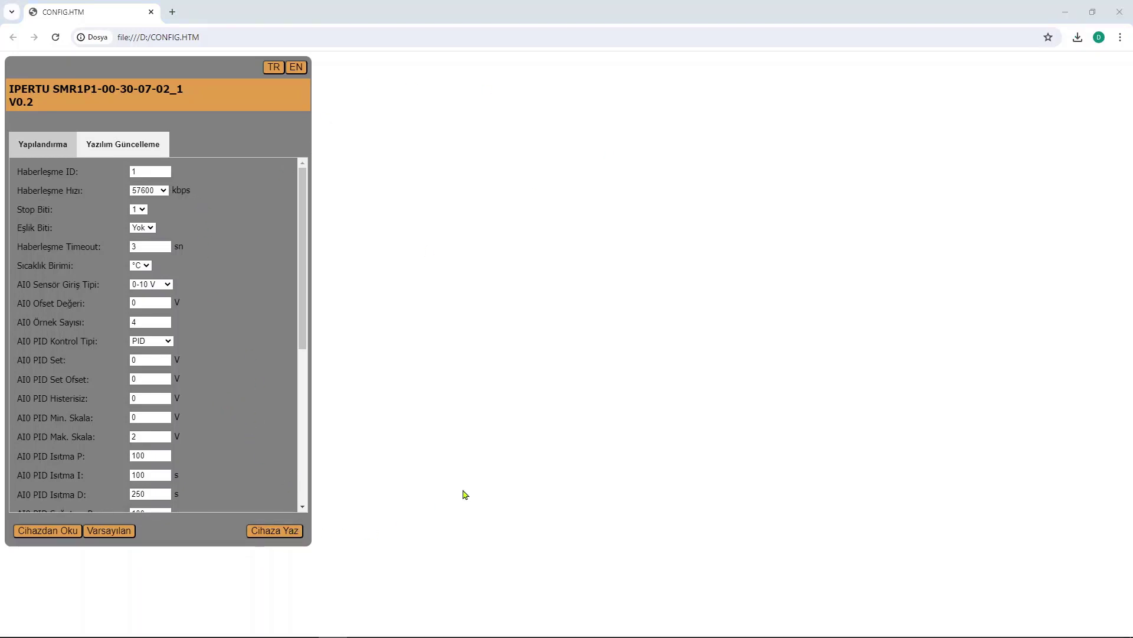
{"action": "left_click", "coordinate": [407, 304]}
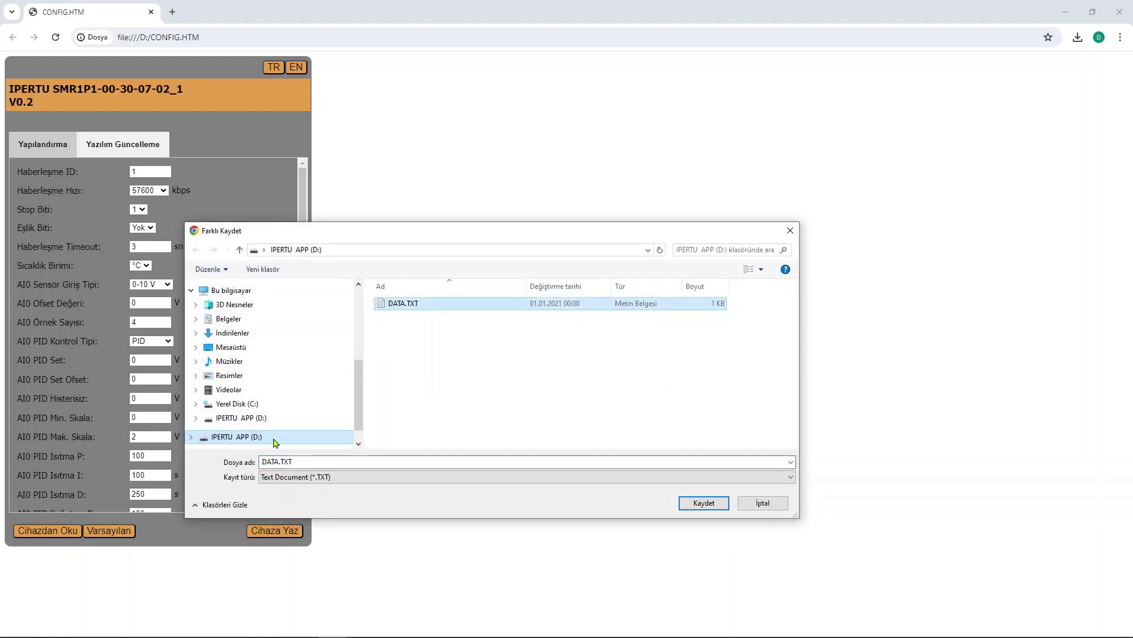
{"action": "left_click", "coordinate": [424, 304]}
{"action": "left_click", "coordinate": [704, 504]}
{"action": "left_click", "coordinate": [705, 504]}
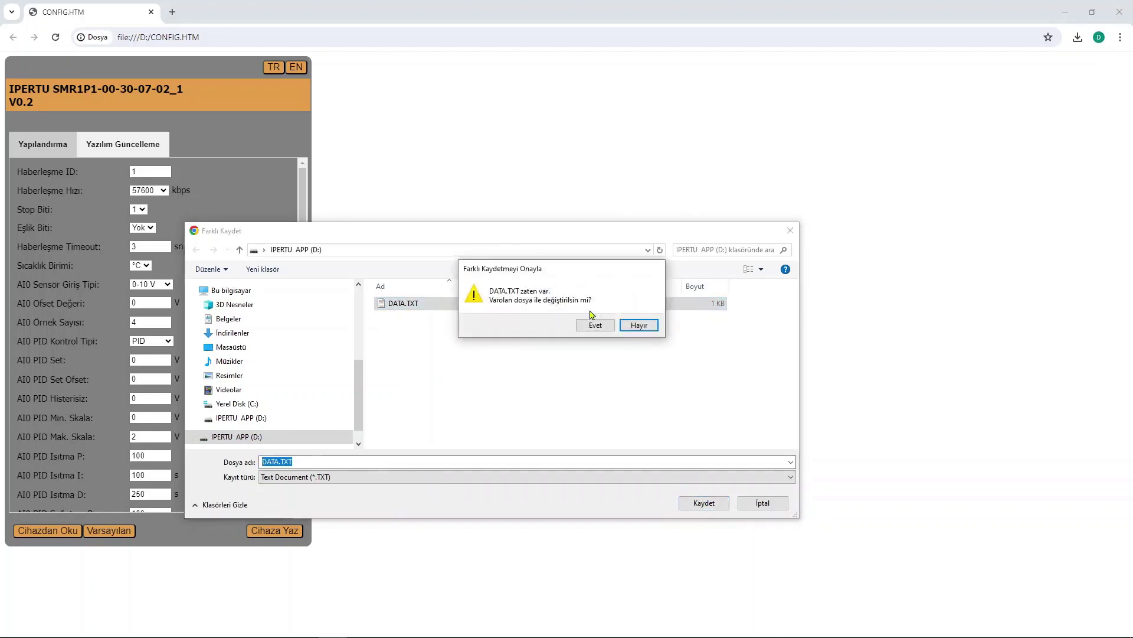
{"action": "left_click", "coordinate": [593, 317]}
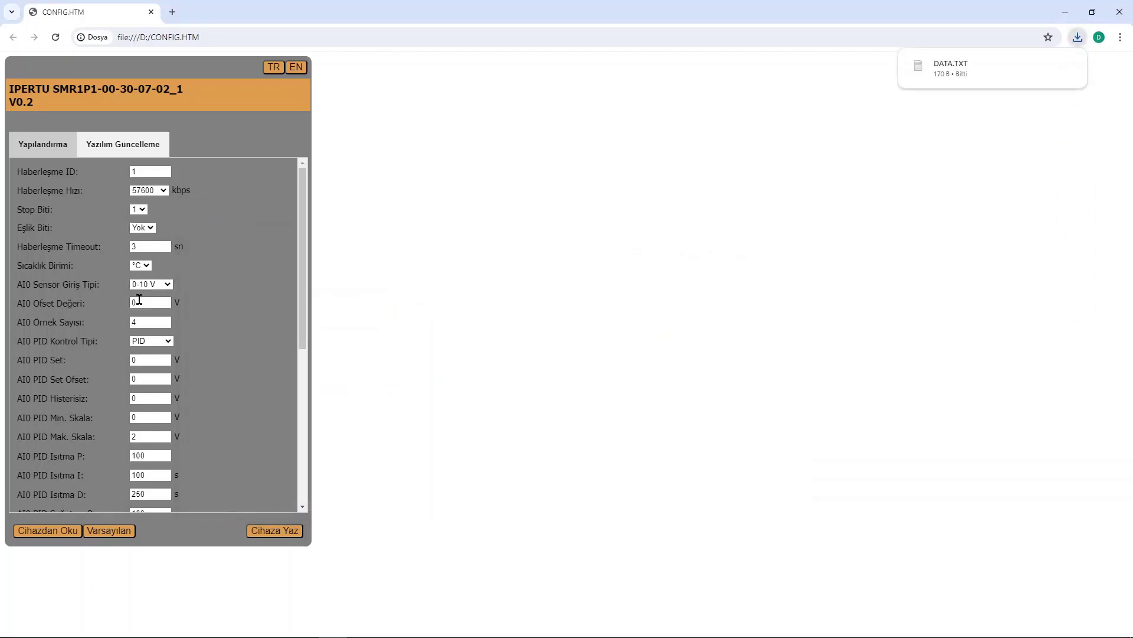
Close the IPERTU APP (D:) folder window and the browser with the CONFIG.HTM page
{"action": "key", "text": "alt+Tab"}
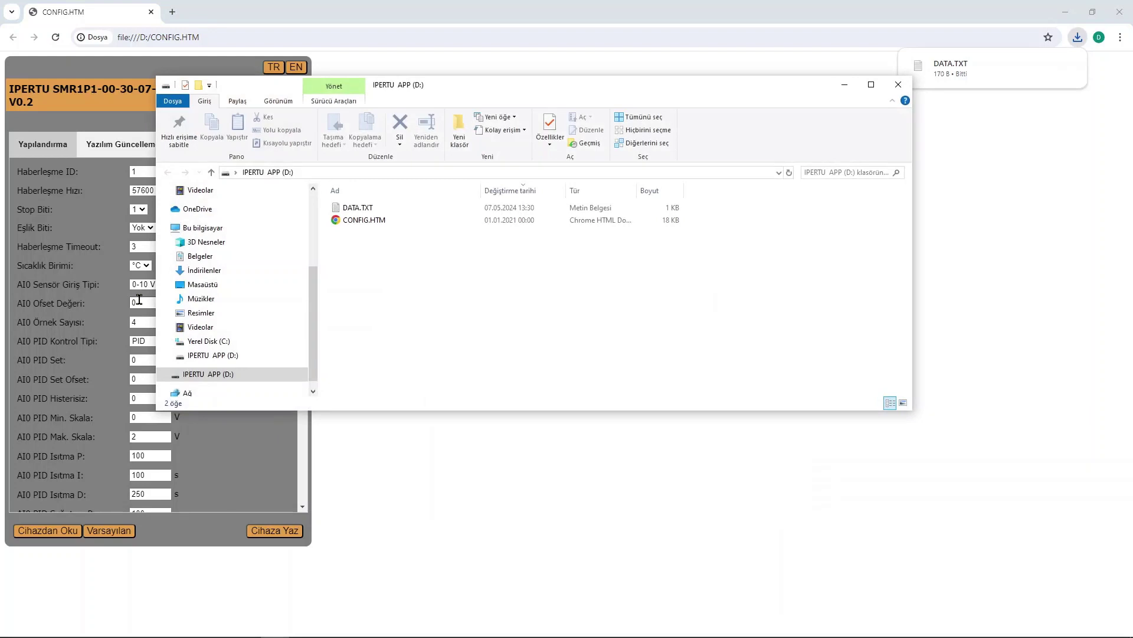
{"action": "left_click", "coordinate": [899, 84]}
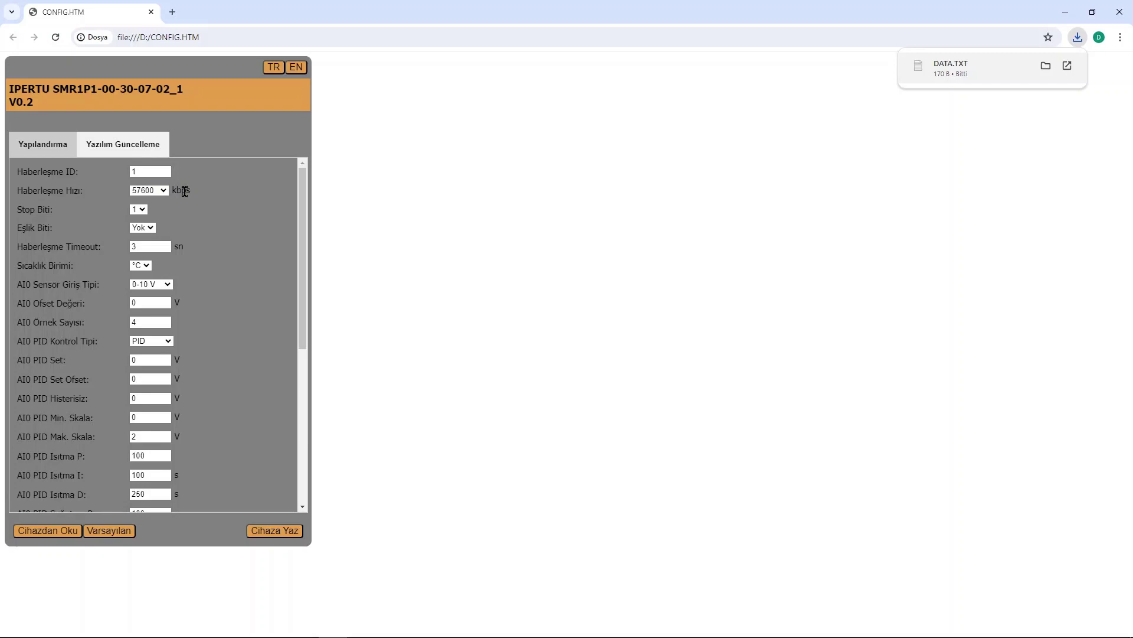
{"action": "left_click", "coordinate": [1121, 14]}
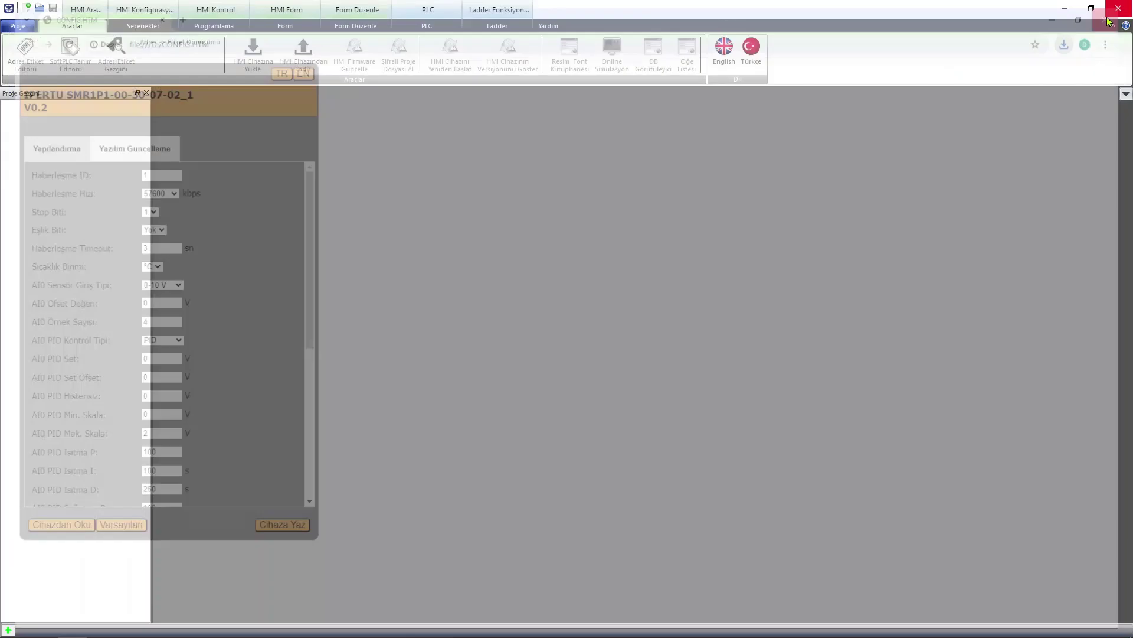
Create a new project named ddd in IPERTU.IDE for the proop-5-eco HMI model
{"action": "left_click", "coordinate": [27, 27]}
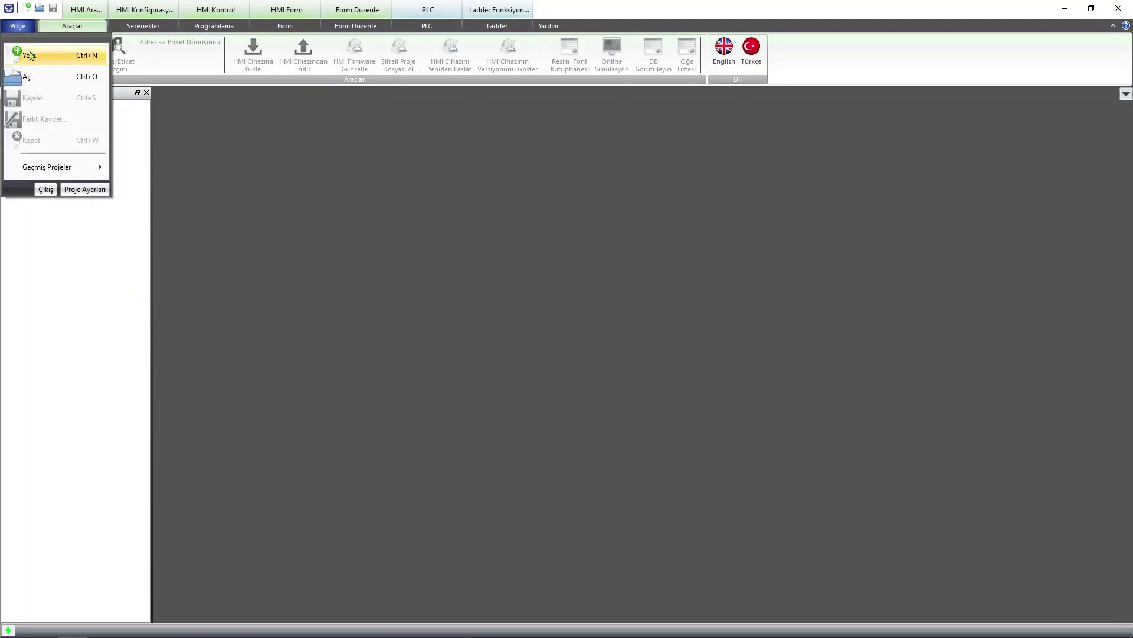
{"action": "left_click", "coordinate": [30, 53]}
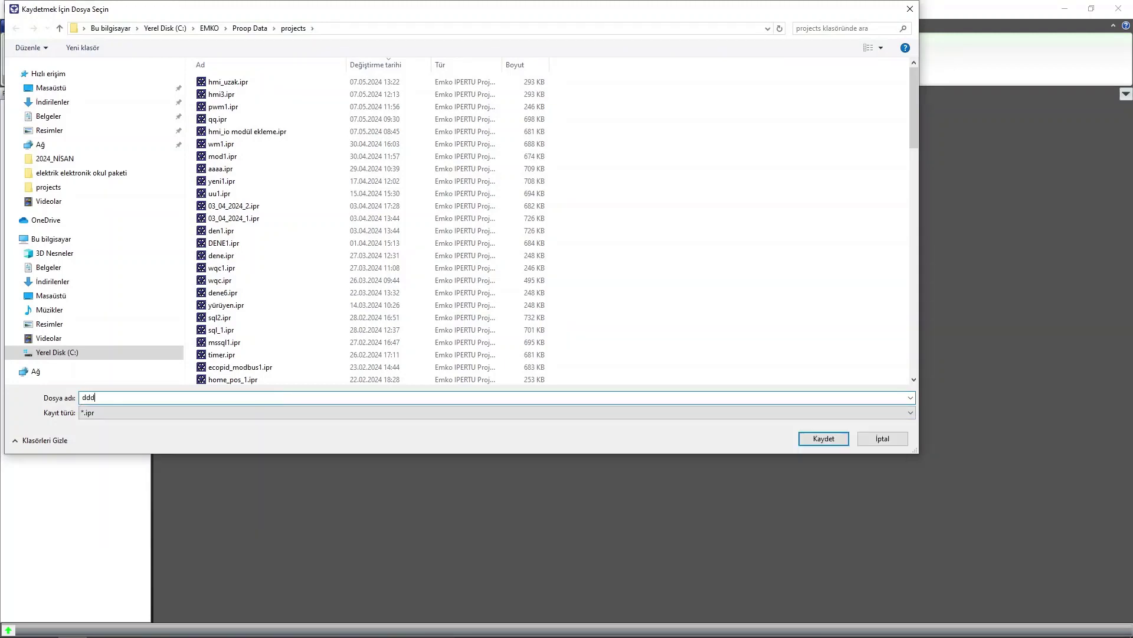
{"action": "left_click", "coordinate": [824, 439]}
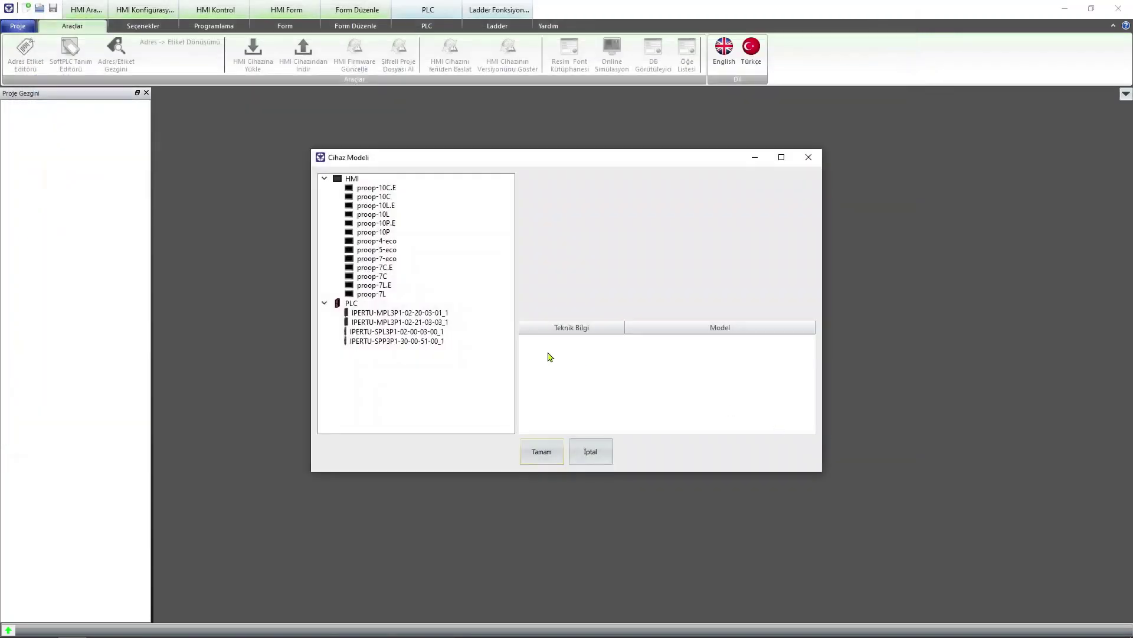
{"action": "left_click", "coordinate": [408, 251]}
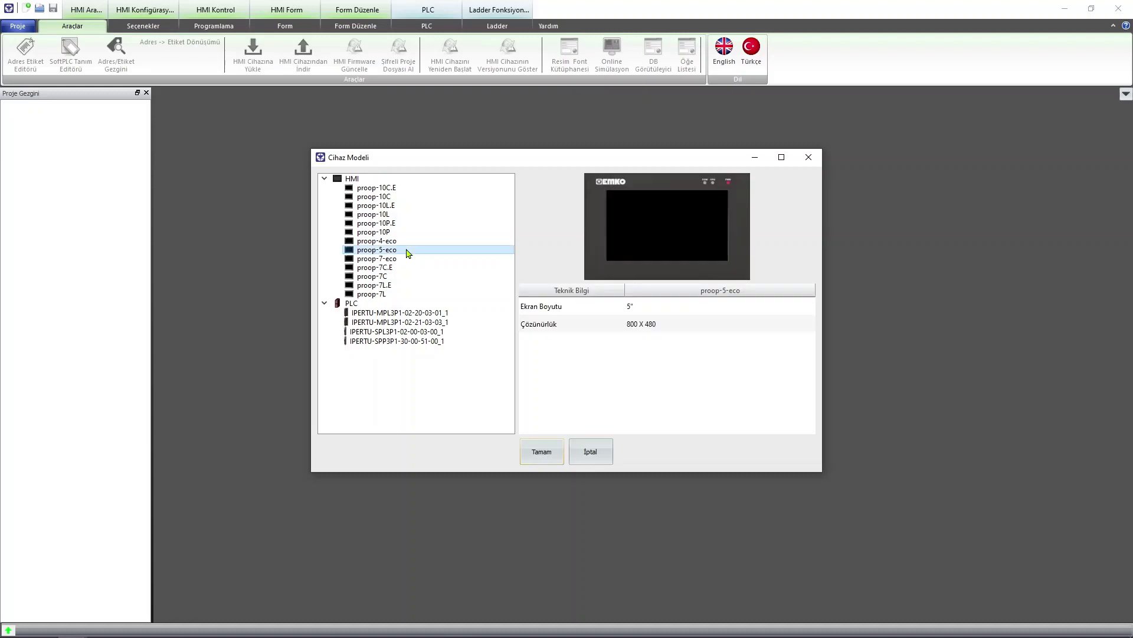
{"action": "left_click", "coordinate": [554, 454]}
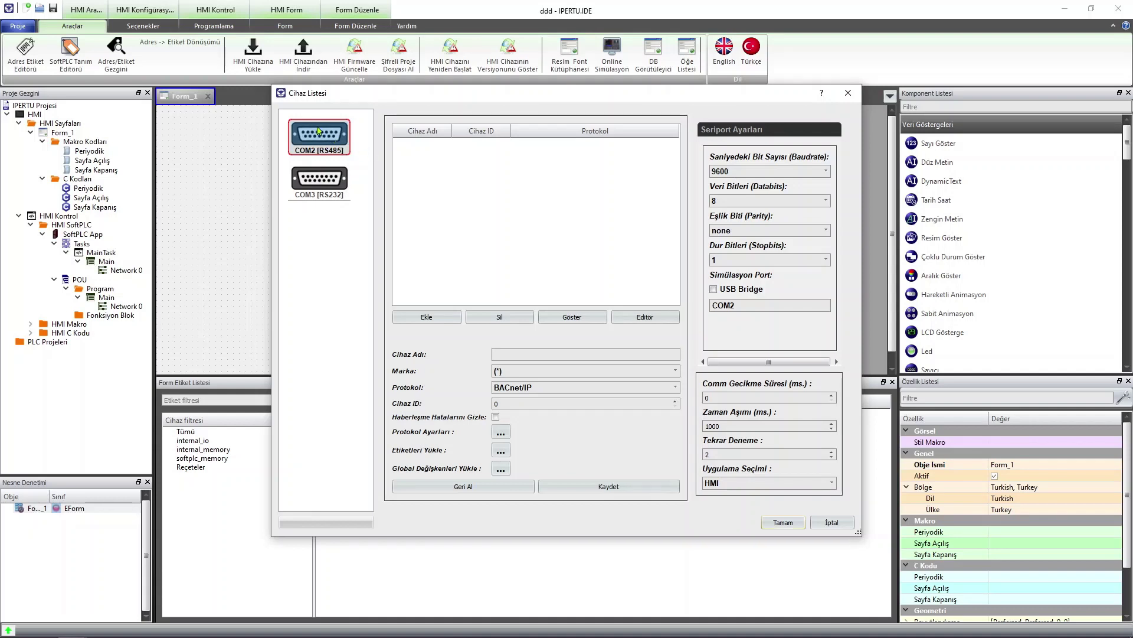
Define the COM2 [RS485] device as gr_1 with brand EMKO and protocol IPERTU-SMR0P0-00-00-22-00_1
{"action": "left_click", "coordinate": [546, 356]}
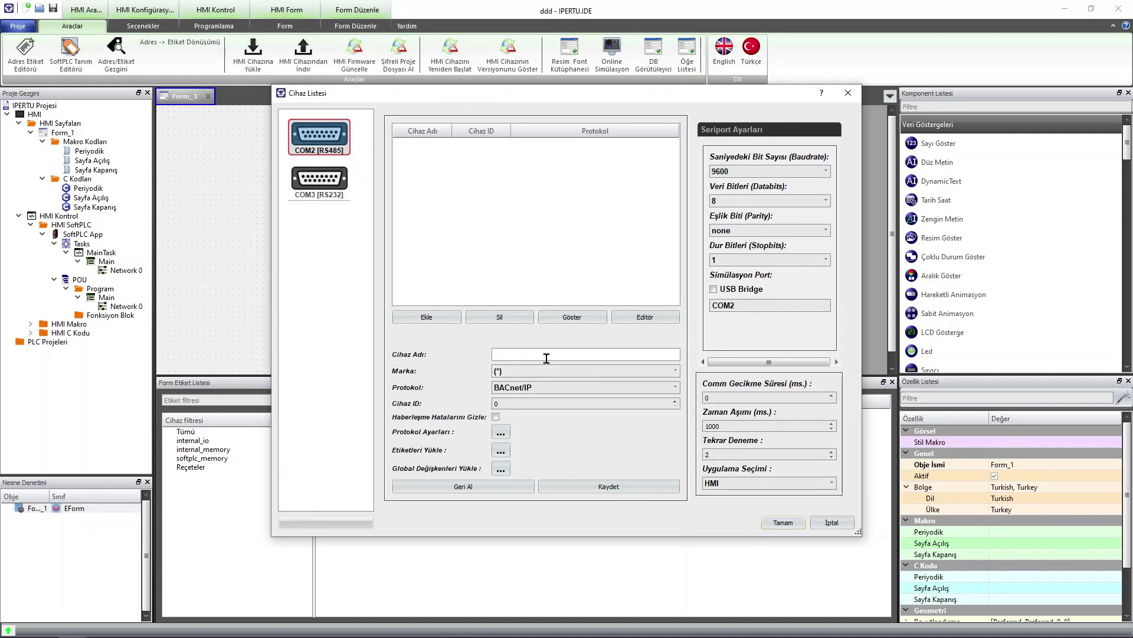
{"action": "type", "text": "gr_1"}
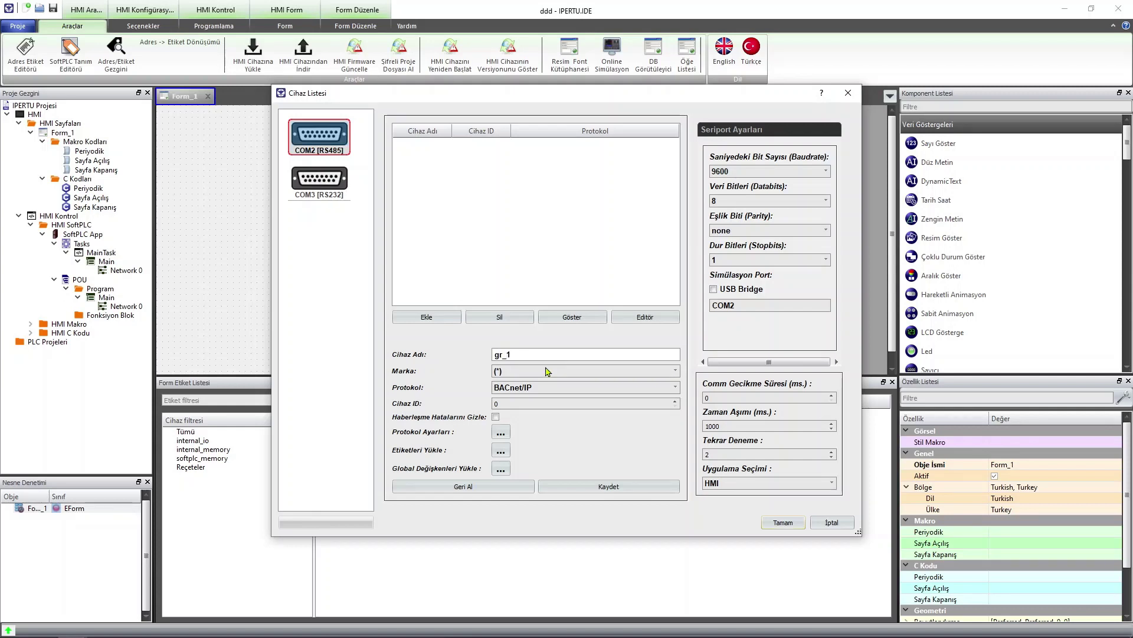
{"action": "left_click", "coordinate": [547, 372]}
{"action": "left_click", "coordinate": [536, 411]}
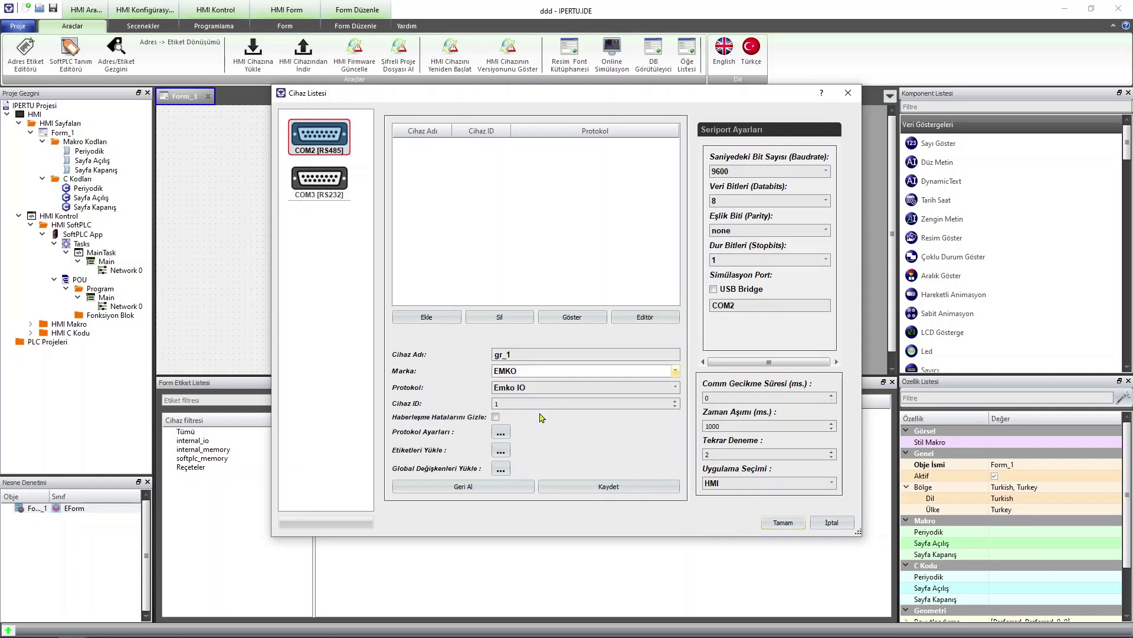
{"action": "left_click", "coordinate": [584, 388]}
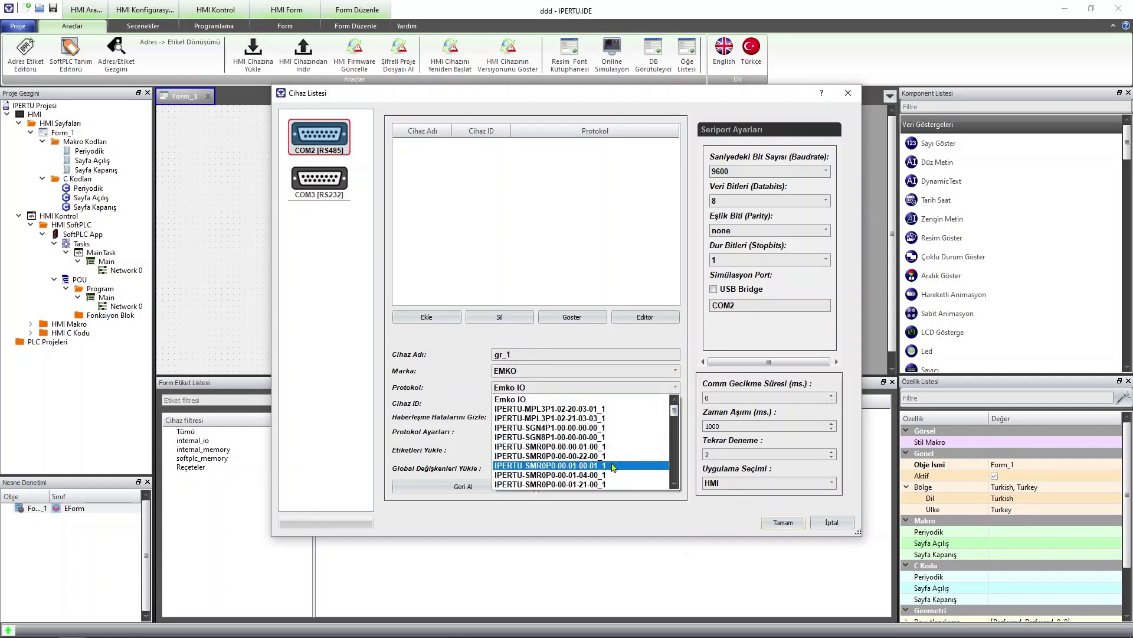
{"action": "left_click", "coordinate": [582, 459]}
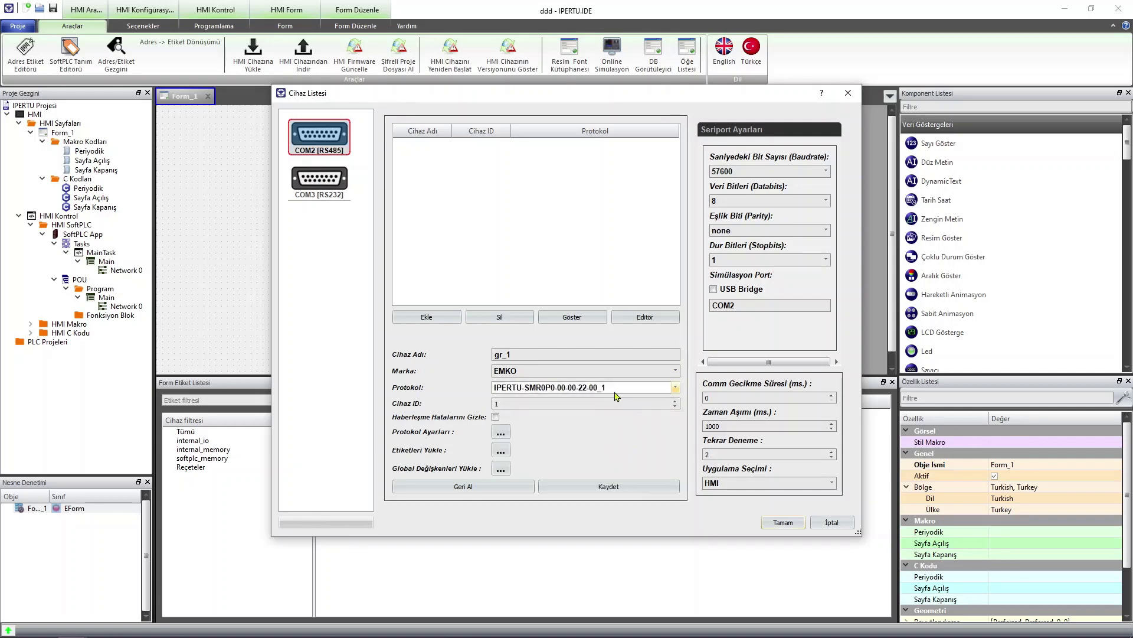
Open the IPERTU module editor and set its communication connection to USB
{"action": "left_click", "coordinate": [646, 317]}
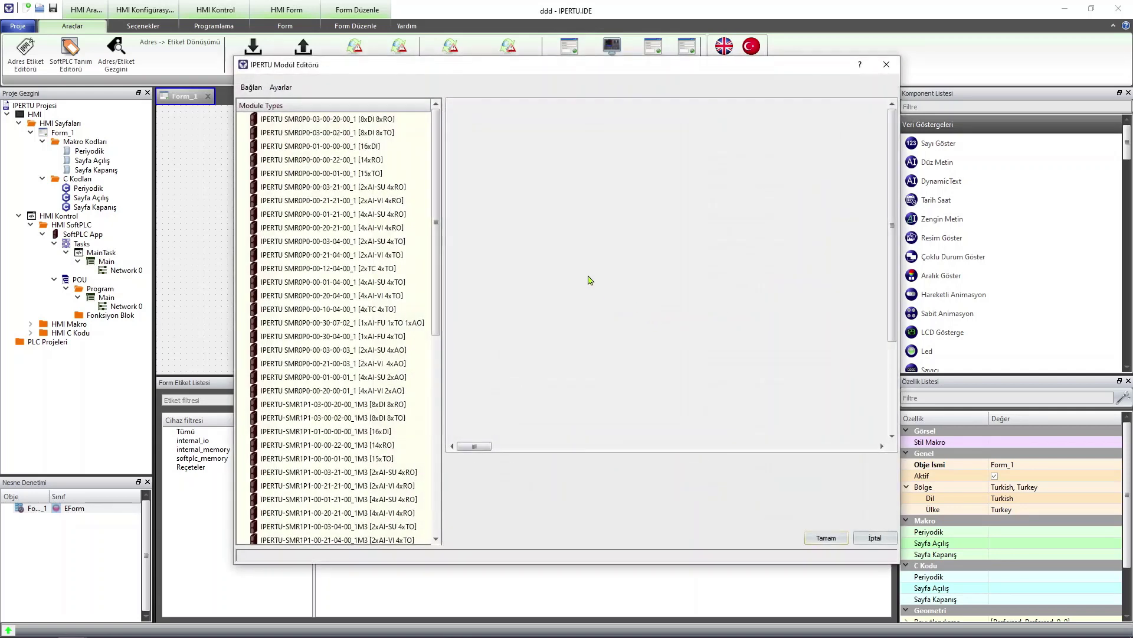
{"action": "left_click", "coordinate": [281, 87]}
{"action": "left_click", "coordinate": [319, 94]}
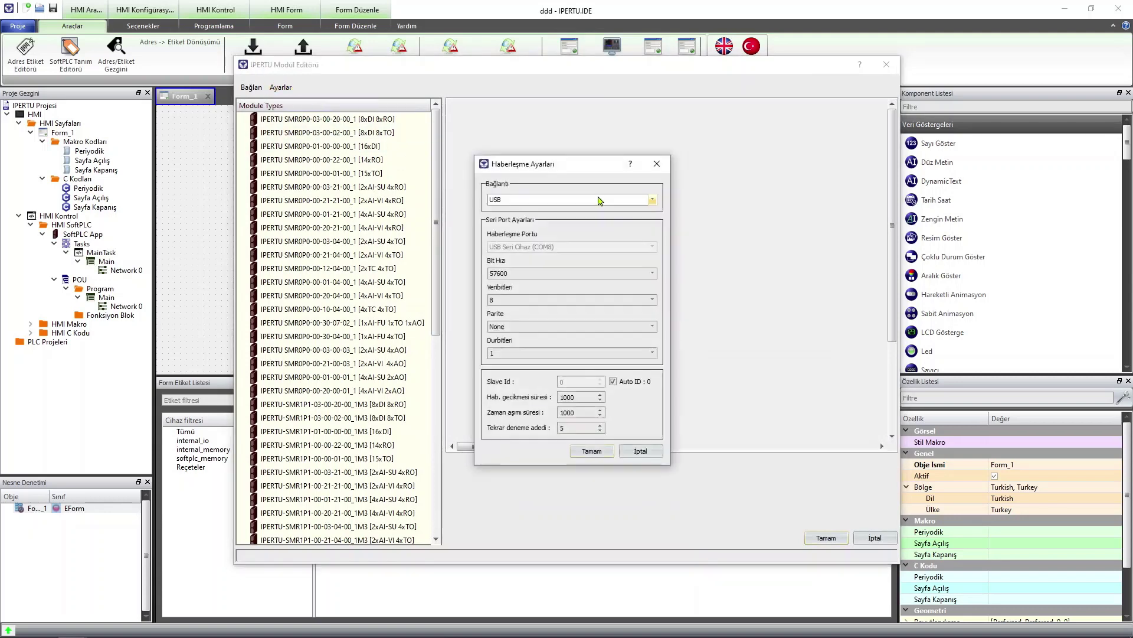
{"action": "left_click", "coordinate": [592, 199]}
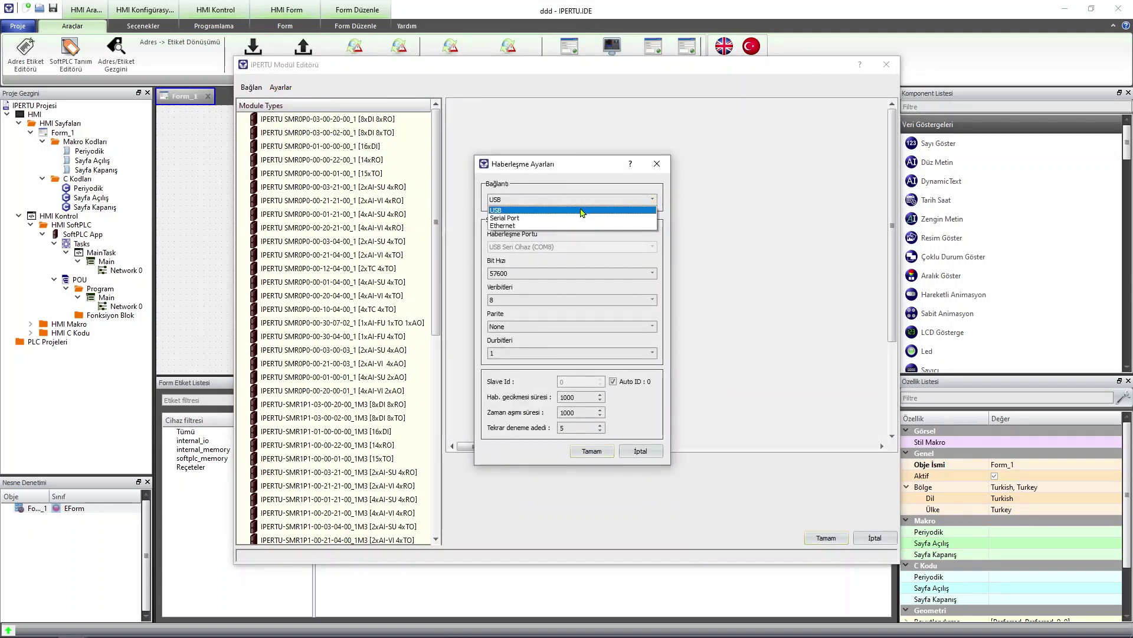
{"action": "left_click", "coordinate": [582, 211]}
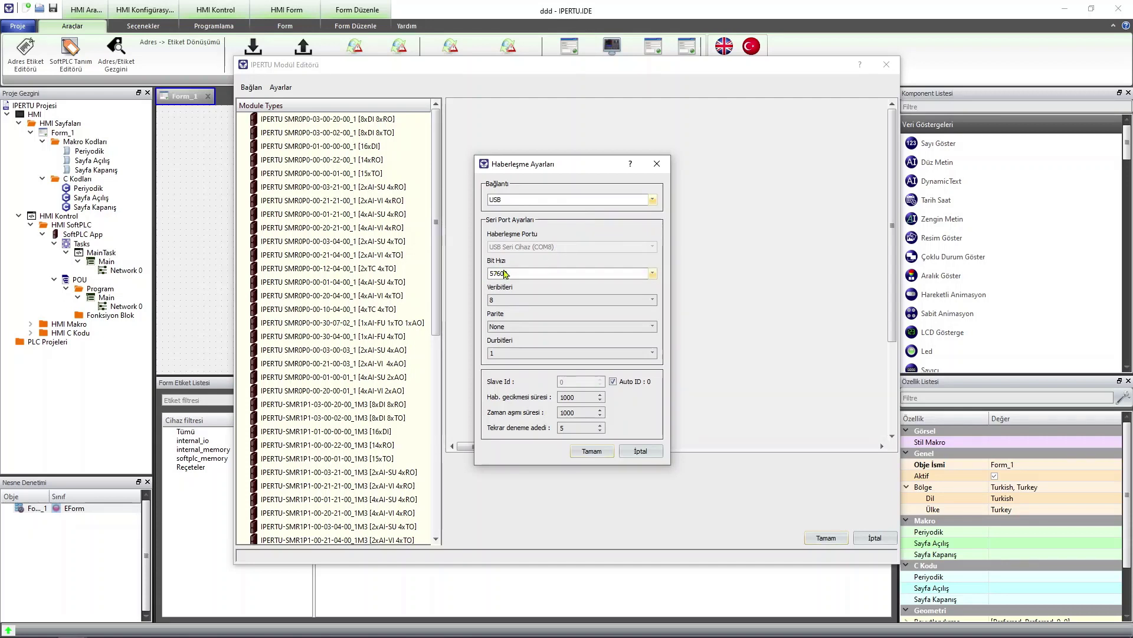
{"action": "left_click", "coordinate": [591, 451]}
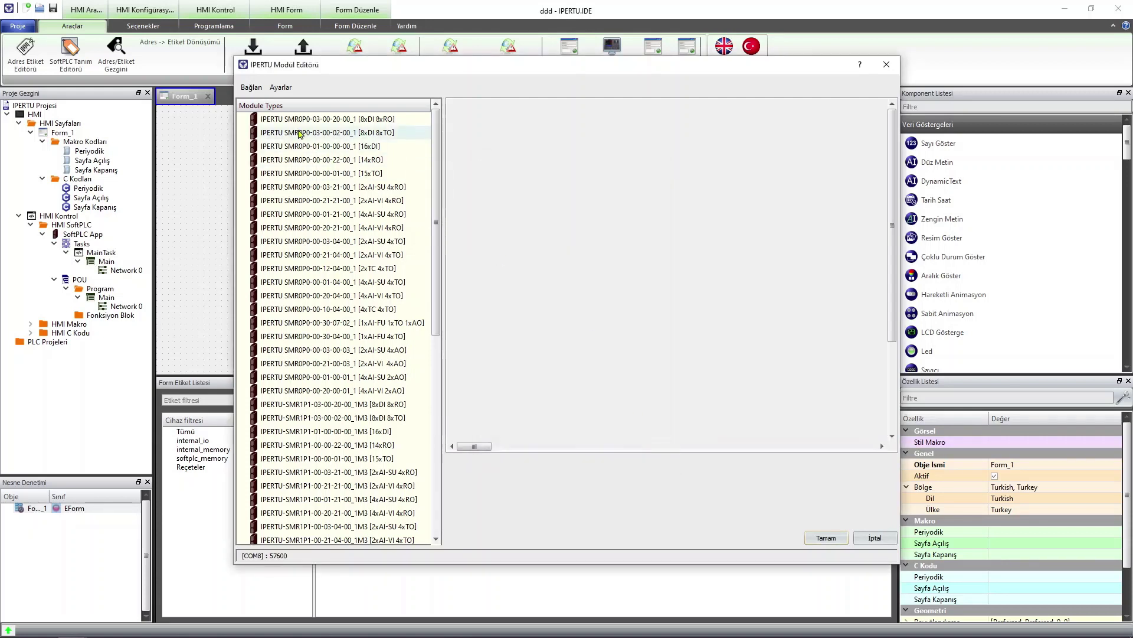
Scan for the connected modules with Ara & Sıfırla, agreeing to reset the module configuration
{"action": "left_click", "coordinate": [251, 87]}
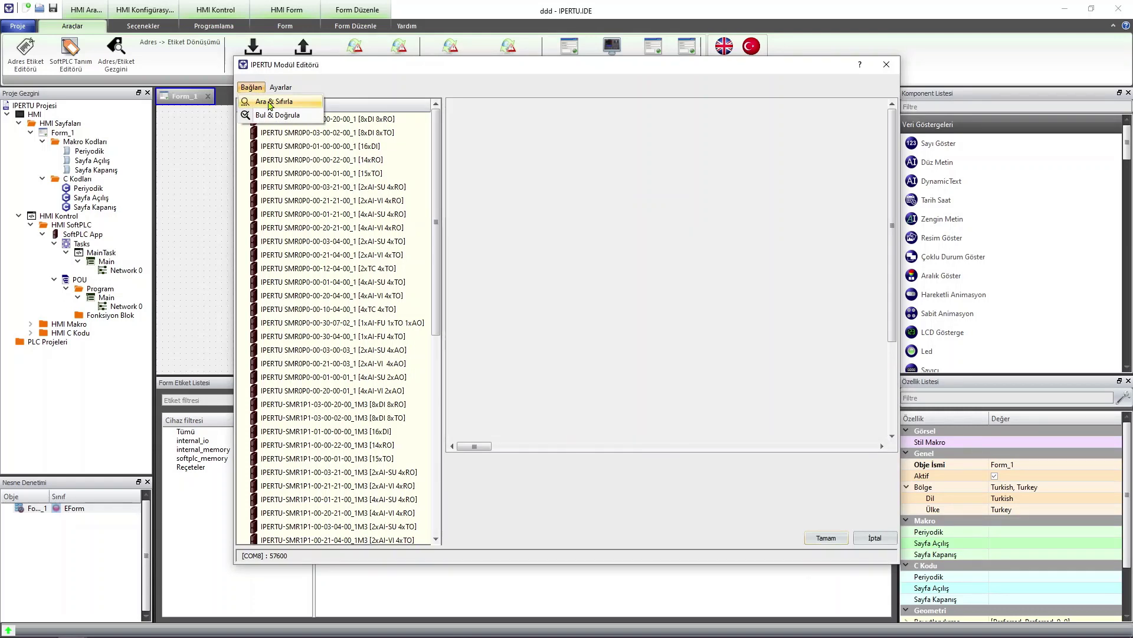
{"action": "left_click", "coordinate": [273, 102]}
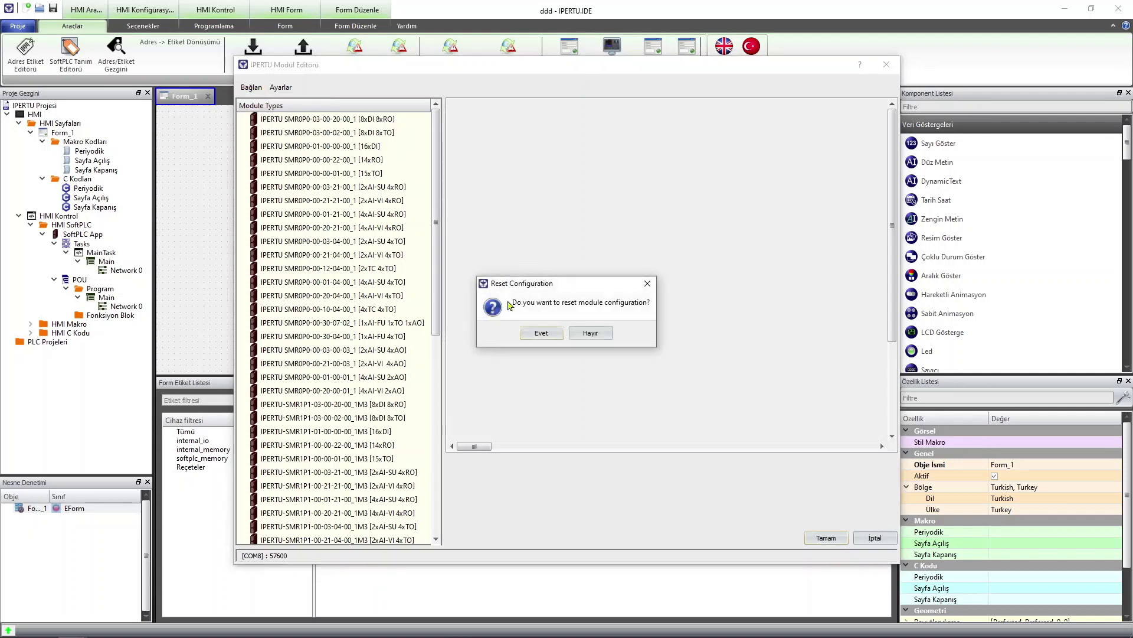
{"action": "left_click", "coordinate": [538, 334]}
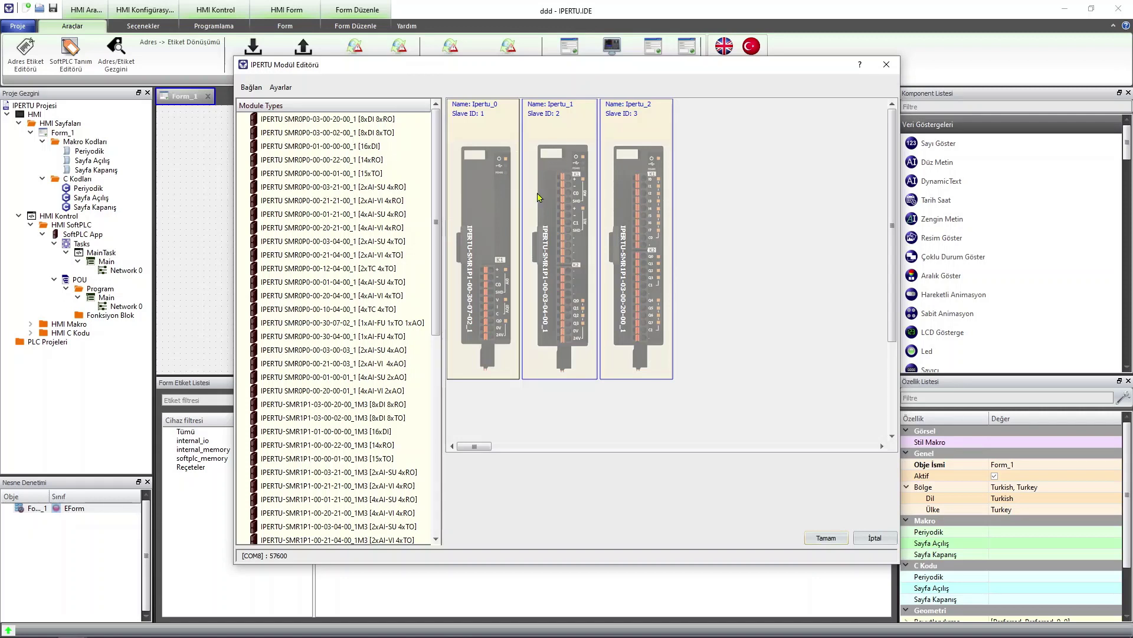
Activate all modules in the editor and accept them into the COM2 device list
{"action": "right_click", "coordinate": [546, 175]}
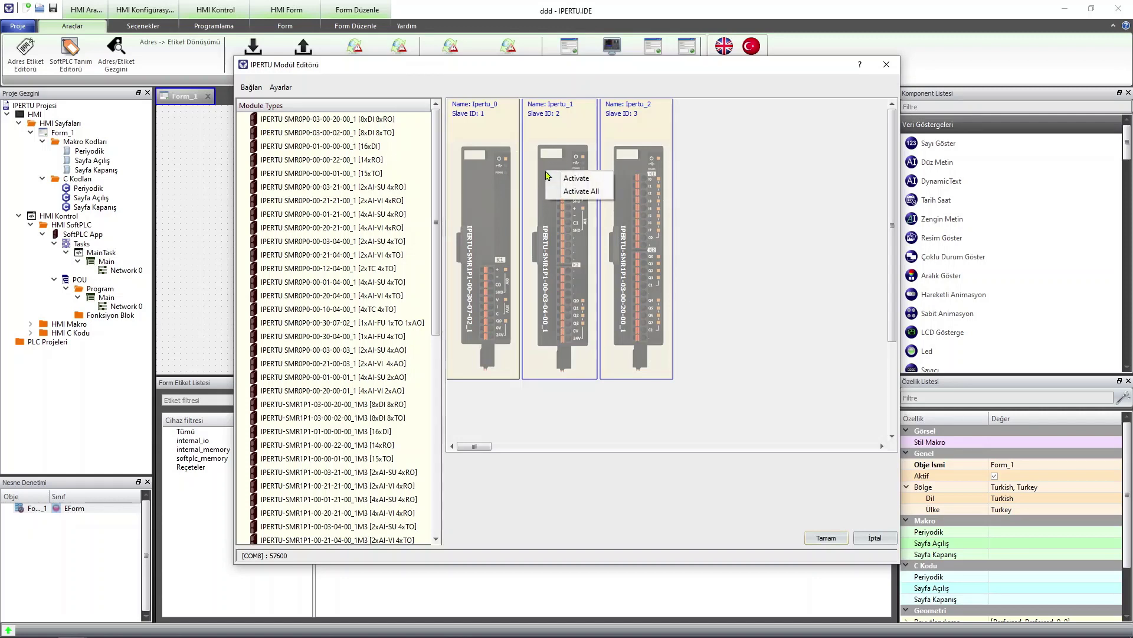
{"action": "left_click", "coordinate": [589, 192]}
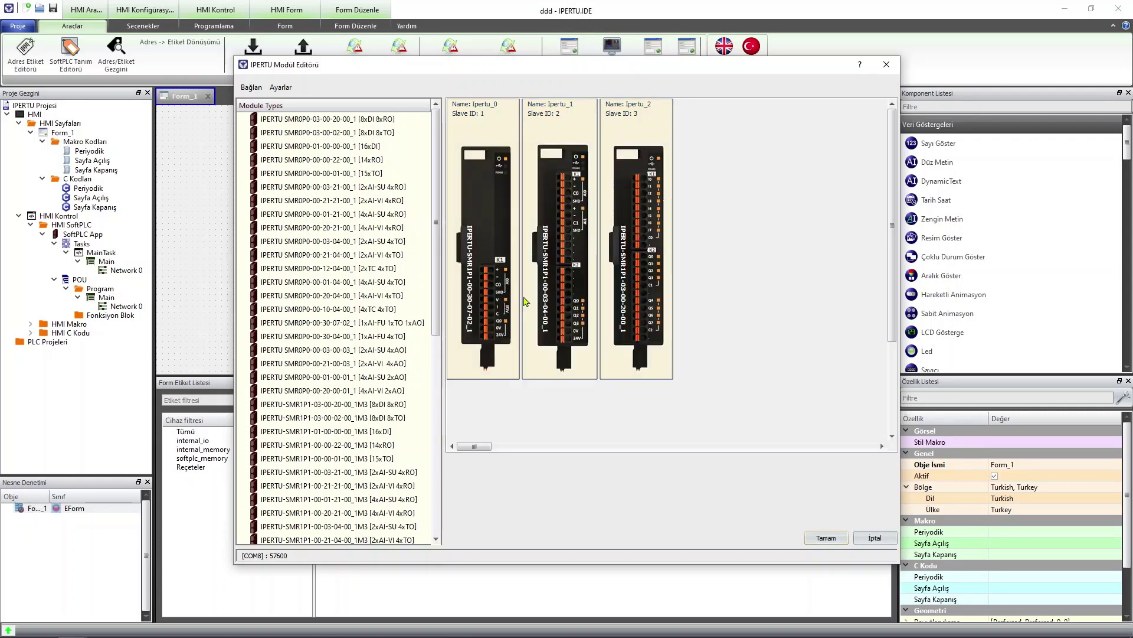
{"action": "left_click", "coordinate": [833, 539]}
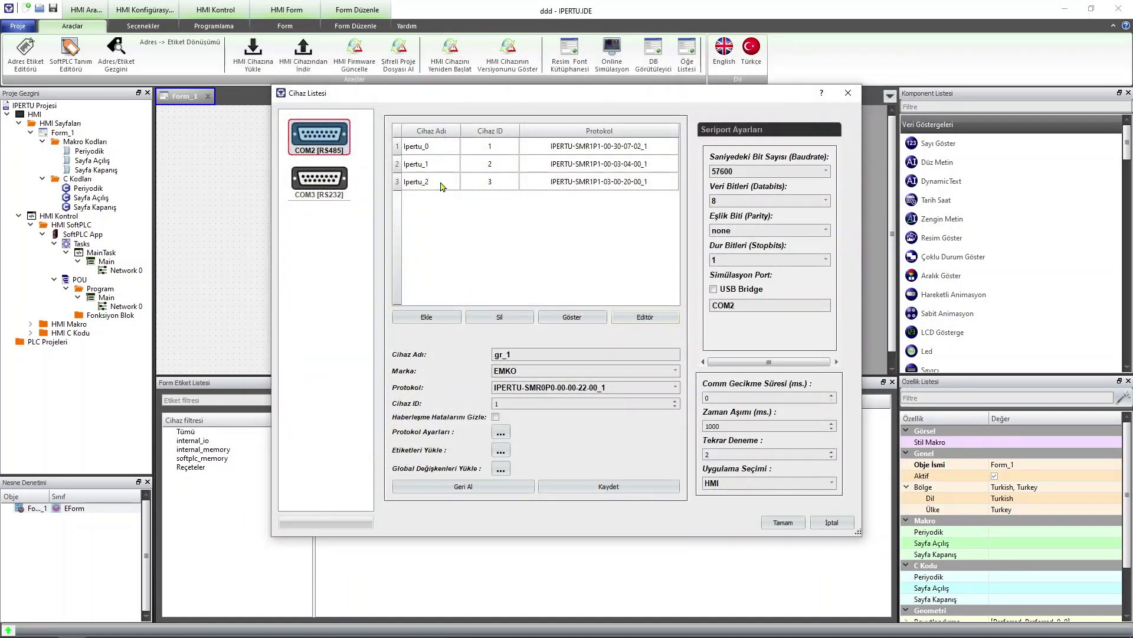
Load the global variables with the Ipertu_0 device selected, agreeing to replace the COM2 declarations
{"action": "left_click", "coordinate": [501, 470]}
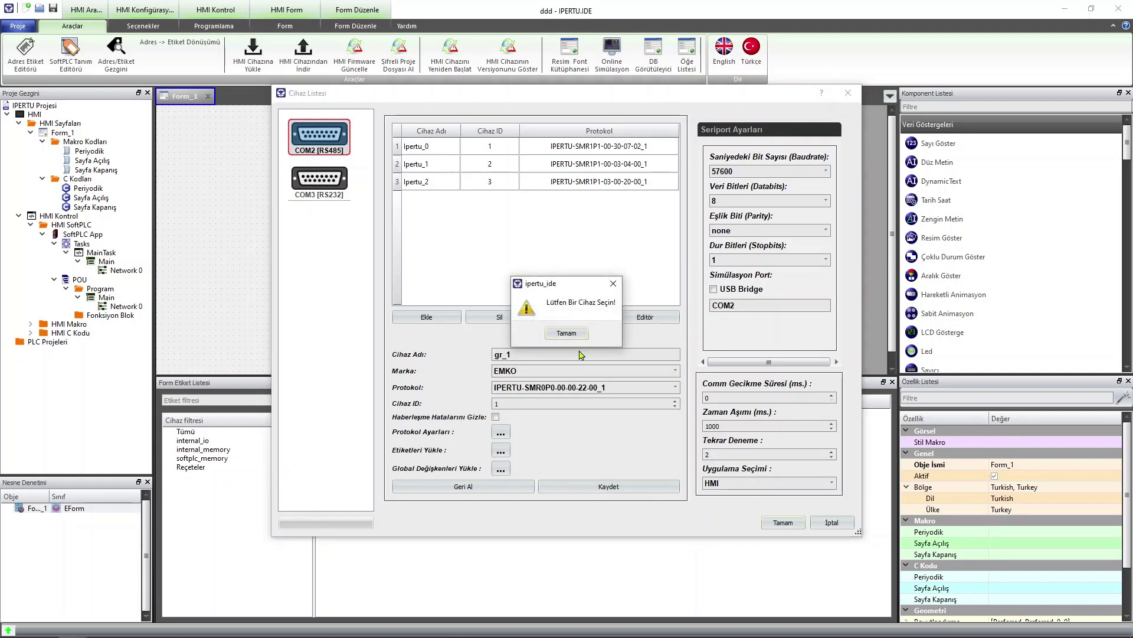
{"action": "left_click", "coordinate": [567, 334]}
{"action": "left_click", "coordinate": [438, 150]}
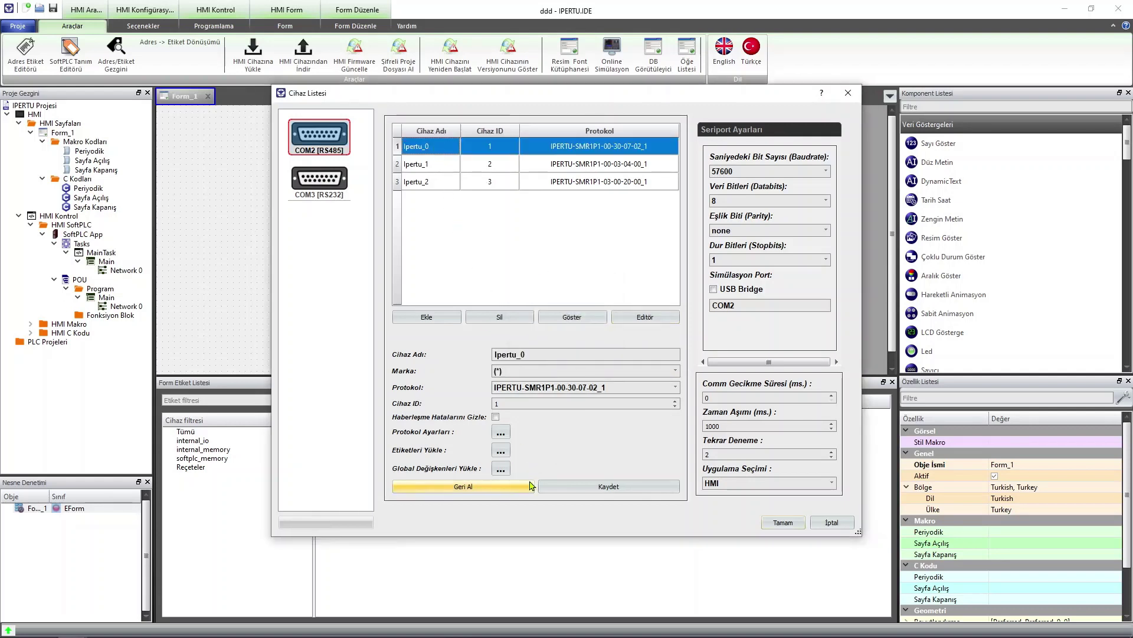
{"action": "left_click", "coordinate": [501, 468]}
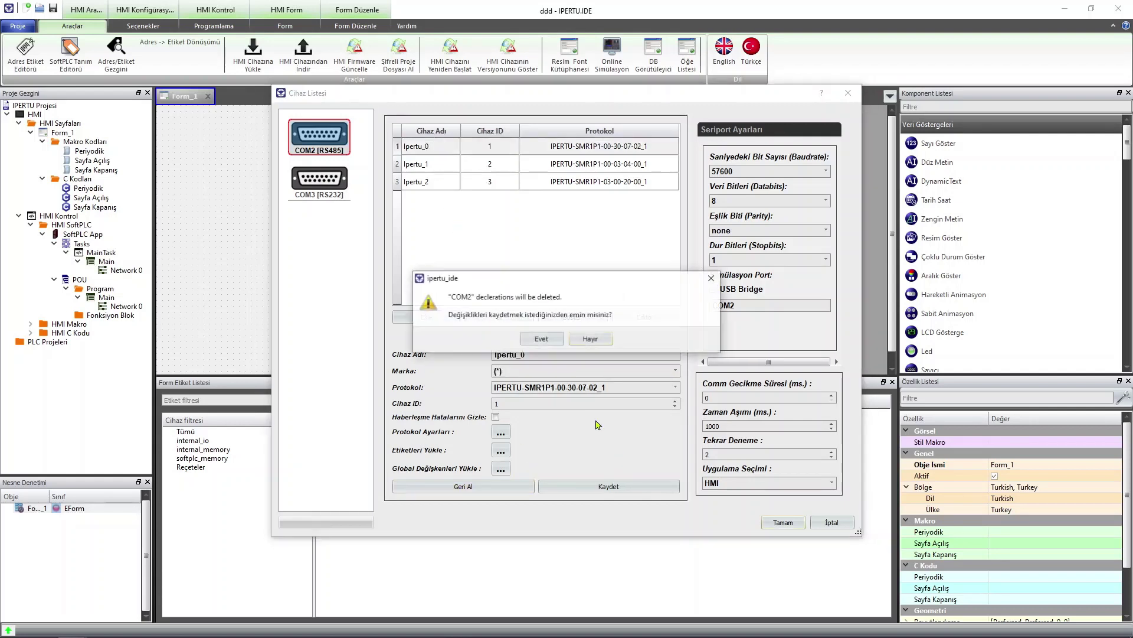
{"action": "left_click", "coordinate": [543, 339]}
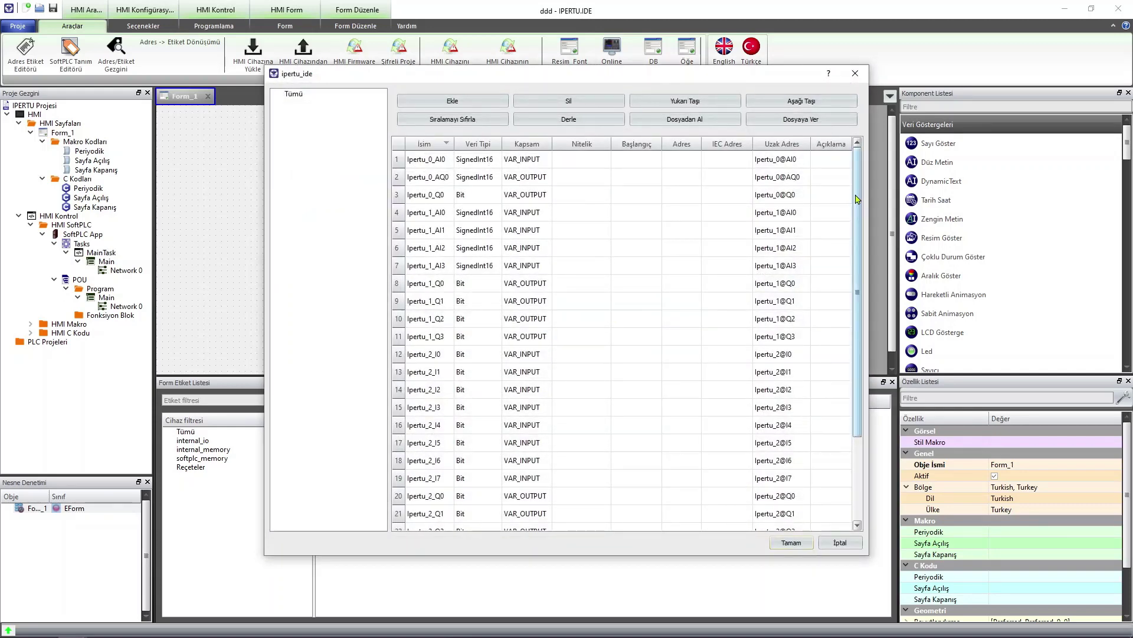
Look through the module input and output variables in the global variable list and accept the list
{"action": "scroll", "coordinate": [850, 219], "scroll_direction": "down", "scroll_amount": 1}
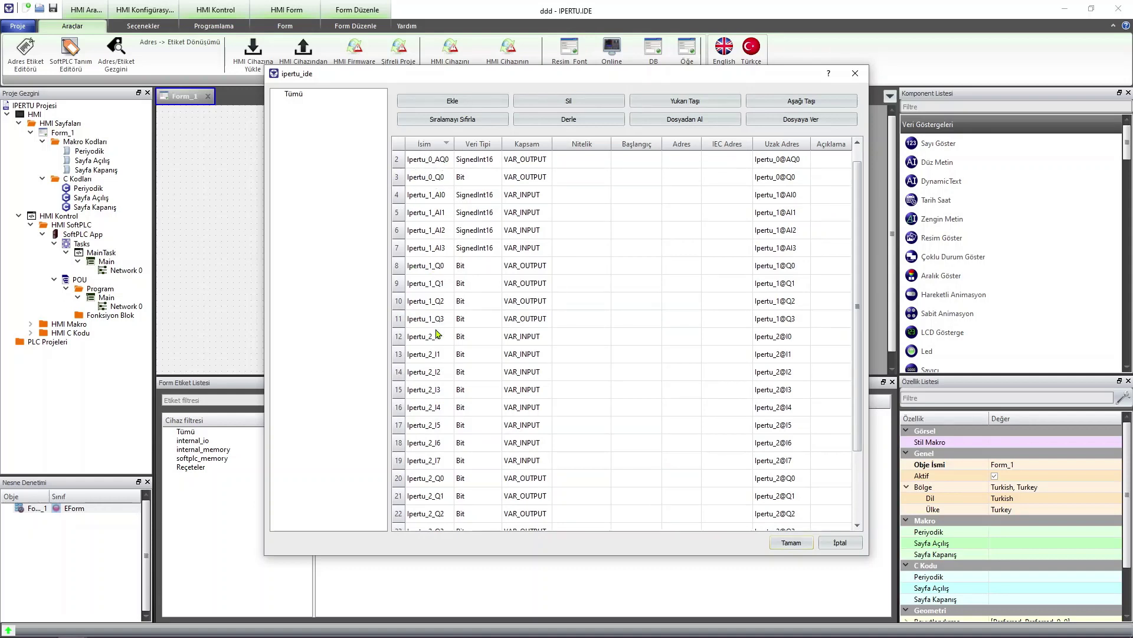
{"action": "left_click", "coordinate": [857, 344]}
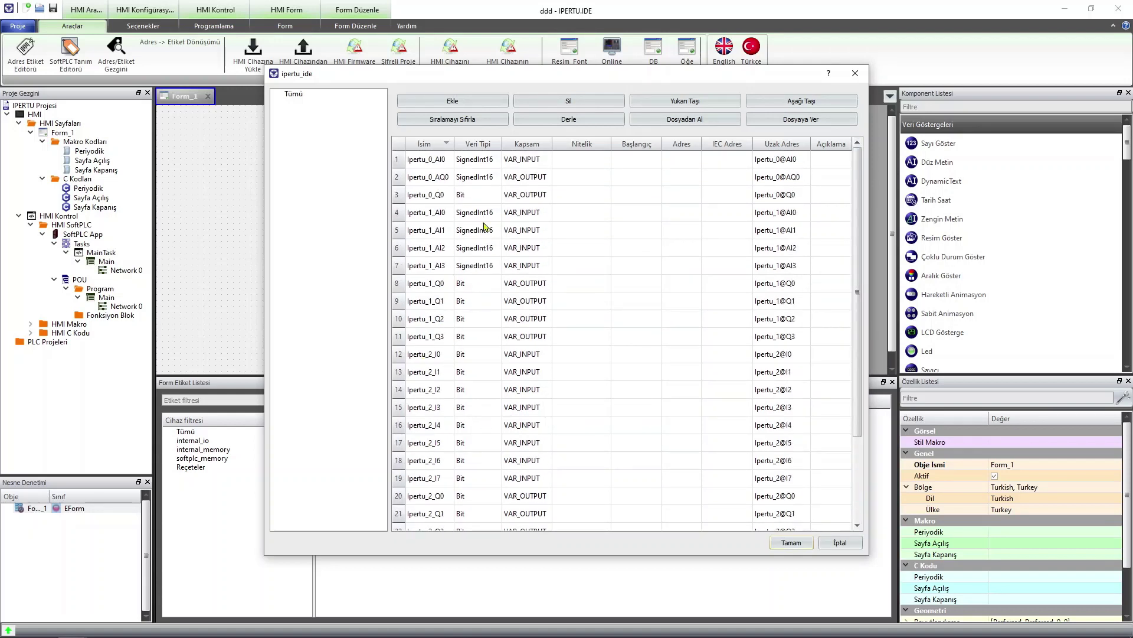
{"action": "mouse_move", "coordinate": [857, 341]}
{"action": "left_mouse_down"}
{"action": "mouse_move", "coordinate": [857, 389]}
{"action": "mouse_move", "coordinate": [857, 339]}
{"action": "left_mouse_up"}
{"action": "left_click", "coordinate": [792, 542]}
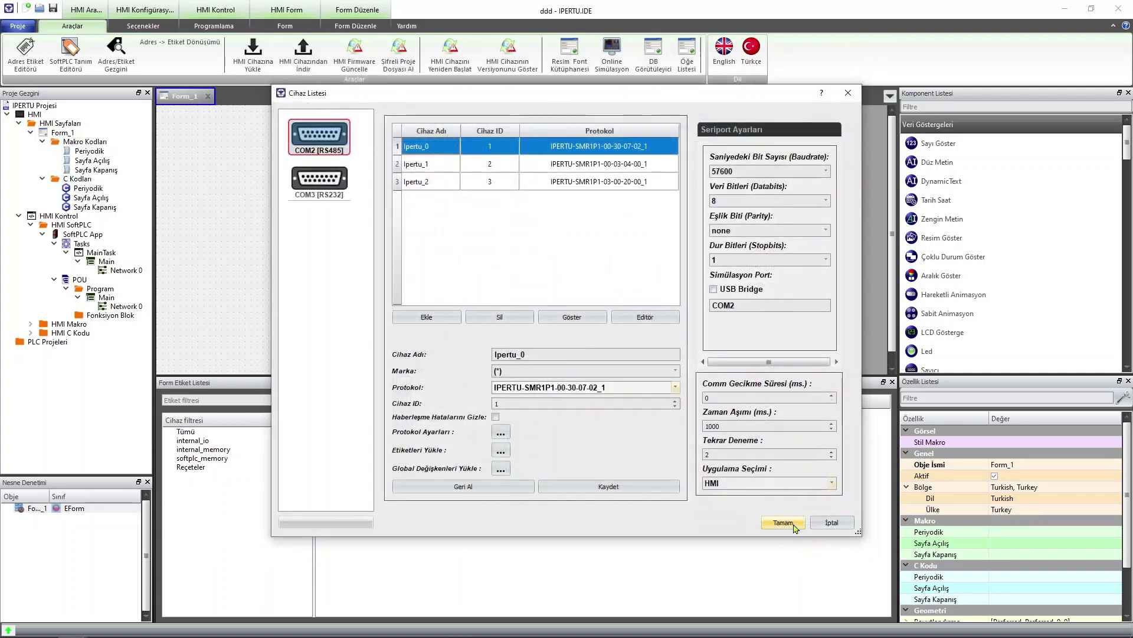
Enable USB Bridge and assign COM2 to the SoftPLC application, save with the COM2 declarations deleted, and accept the device list
{"action": "left_click", "coordinate": [714, 288]}
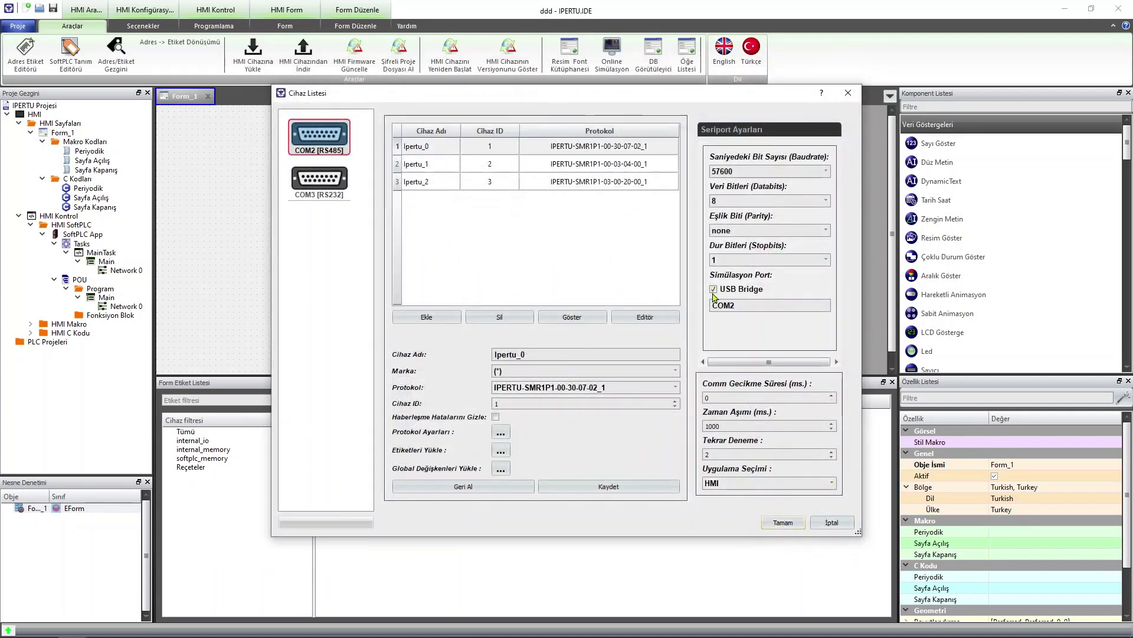
{"action": "left_click", "coordinate": [751, 487]}
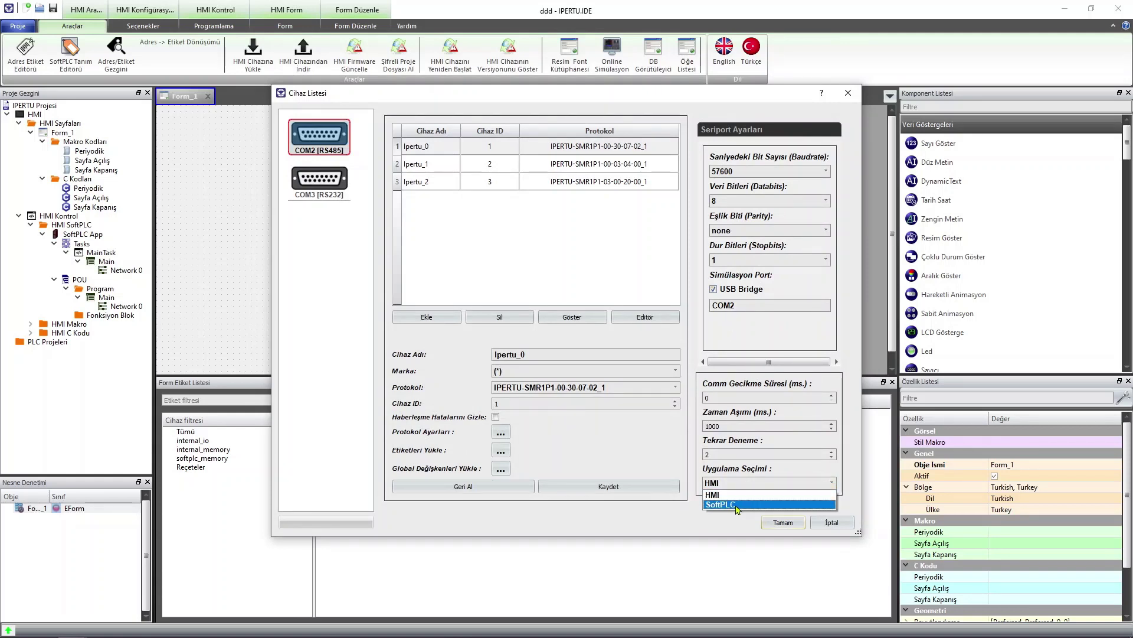
{"action": "left_click", "coordinate": [735, 506]}
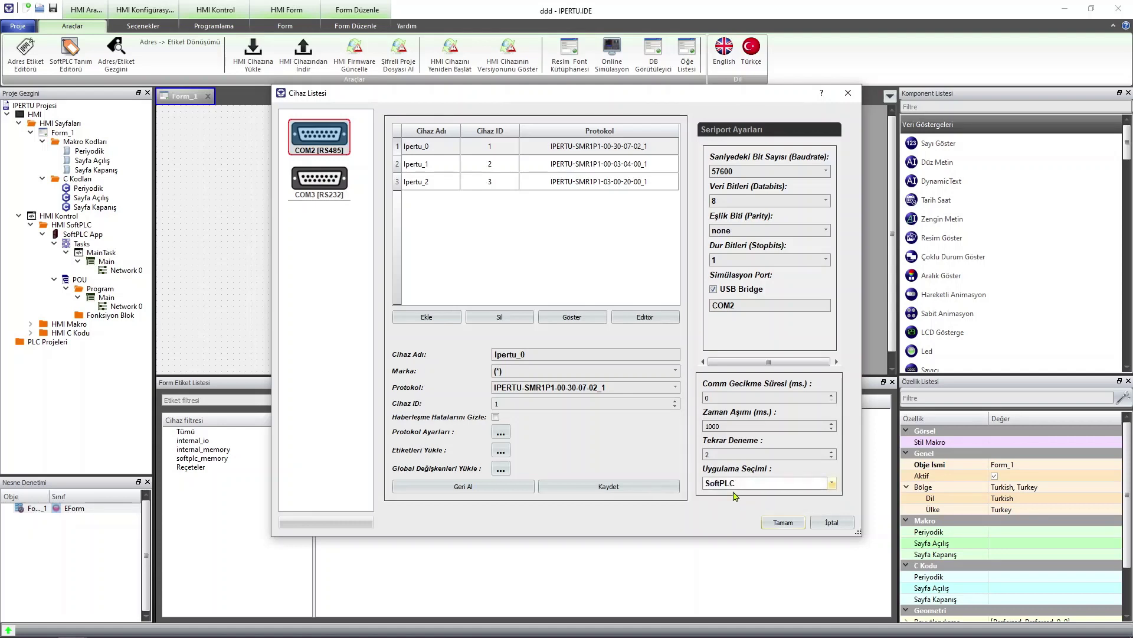
{"action": "left_click", "coordinate": [649, 491]}
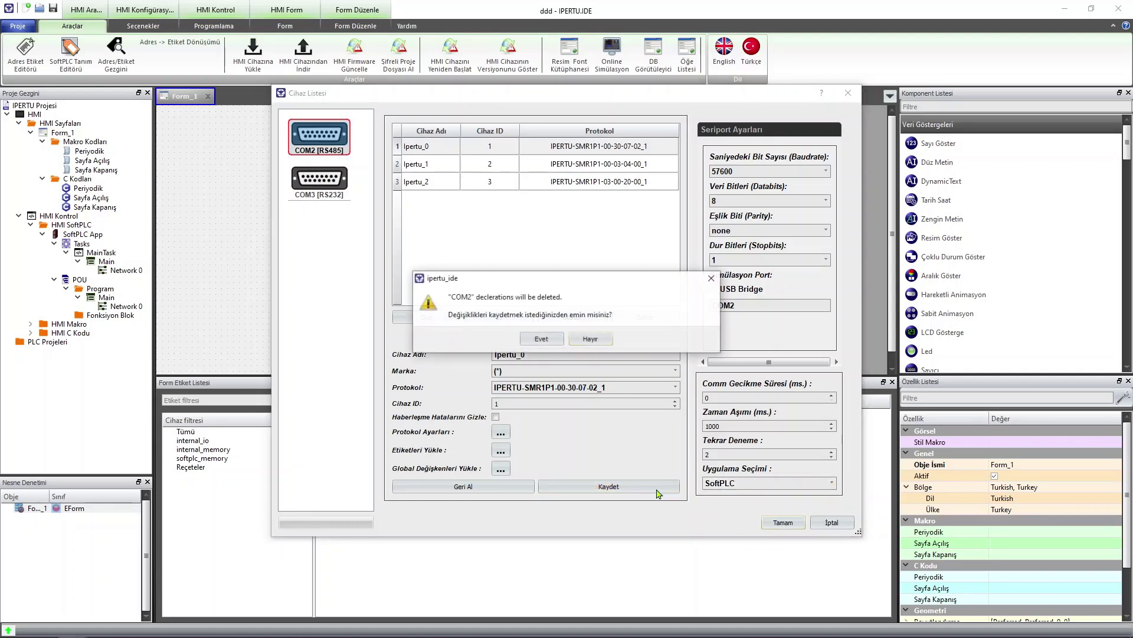
{"action": "key", "text": "Return"}
{"action": "left_click", "coordinate": [783, 522]}
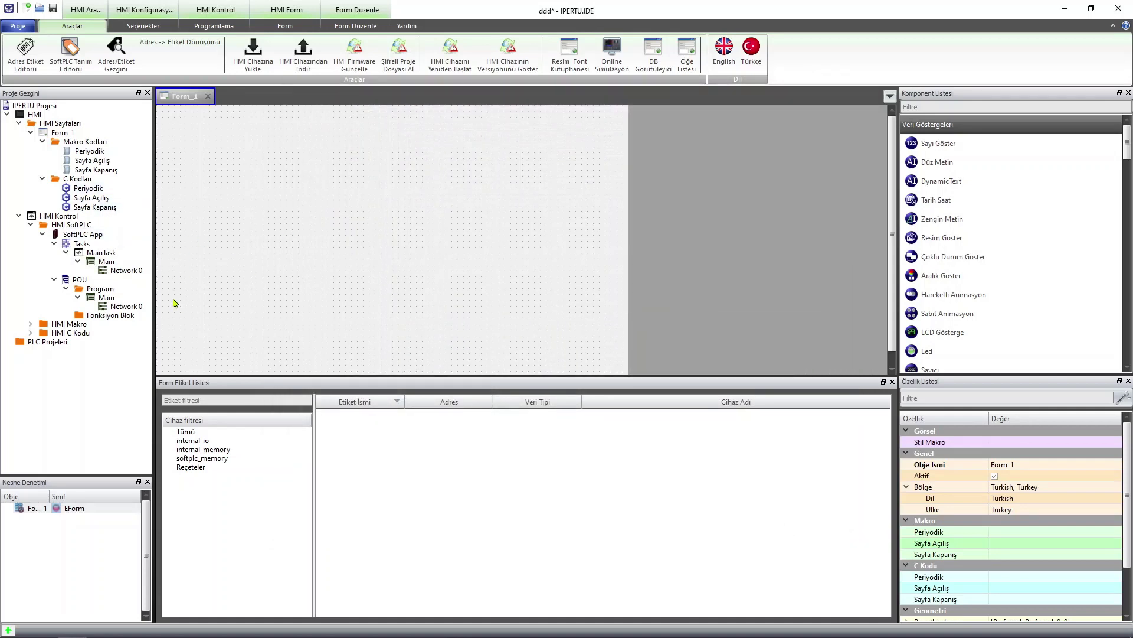
Import the SoftPLC tags into the address tag editor, look through the module tags, and accept them
{"action": "left_click", "coordinate": [41, 70]}
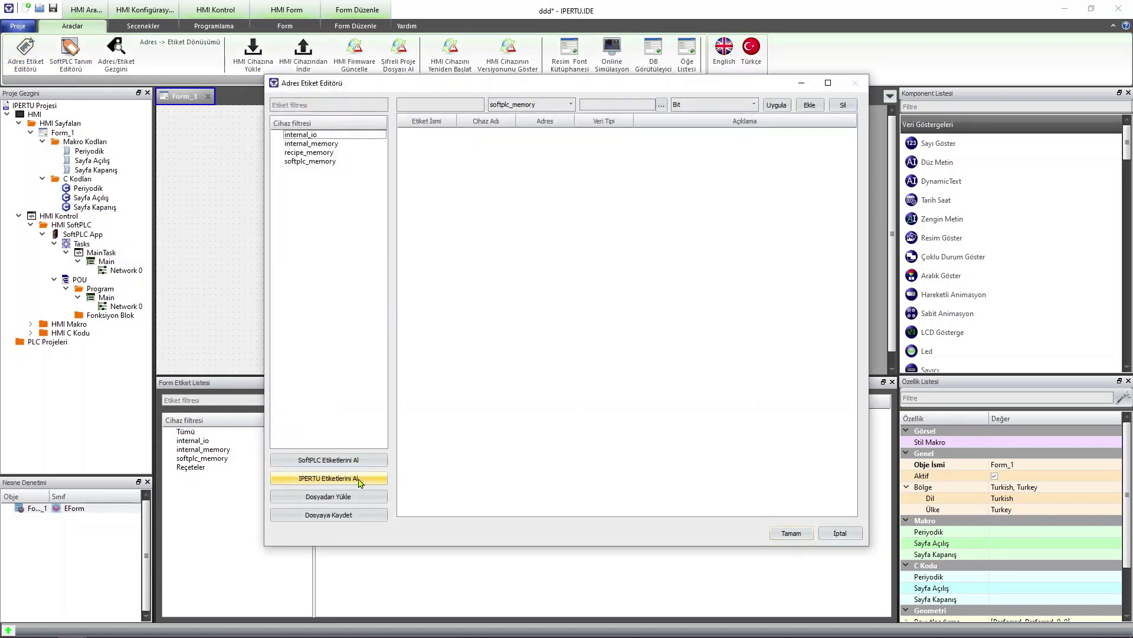
{"action": "left_click", "coordinate": [357, 462]}
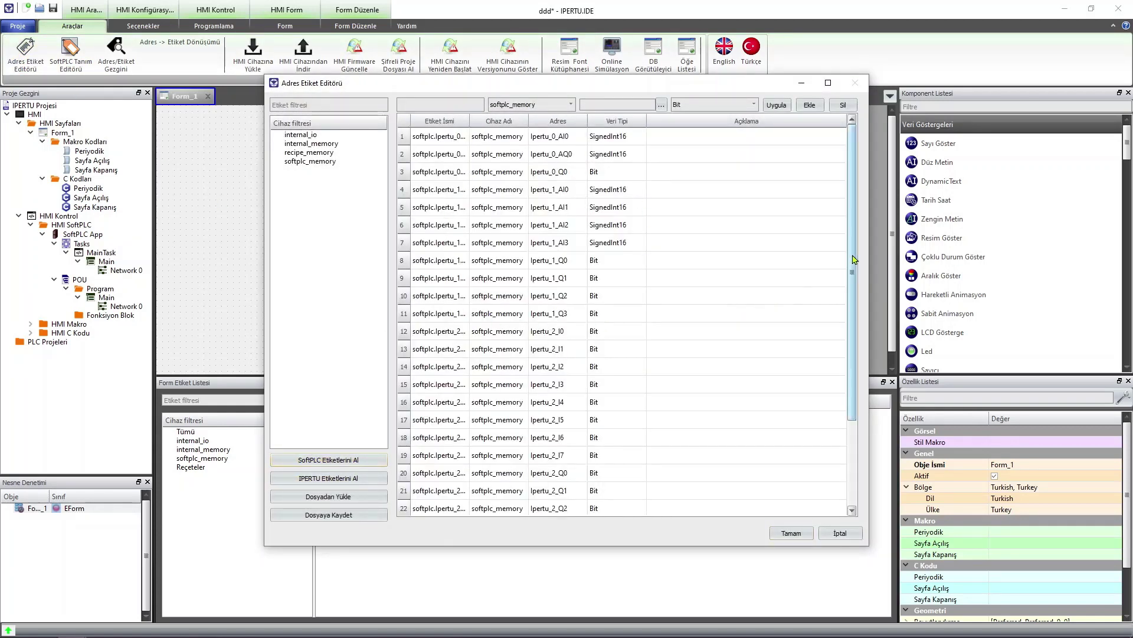
{"action": "left_click_drag", "start_coordinate": [850, 336], "coordinate": [847, 421]}
{"action": "scroll", "coordinate": [847, 342], "scroll_direction": "up", "scroll_amount": 2}
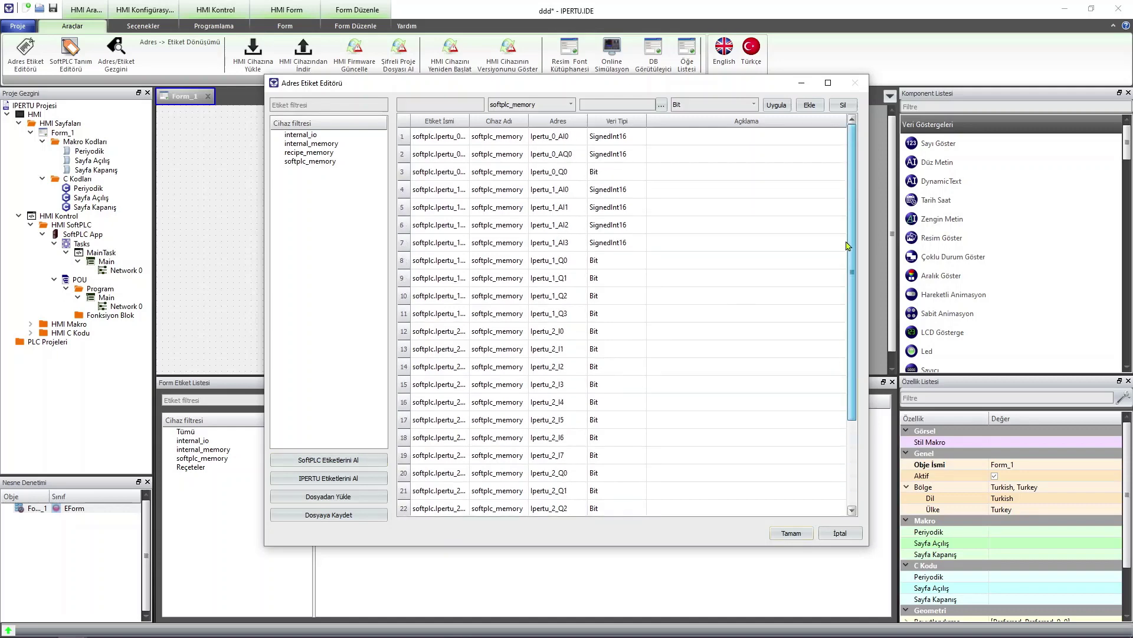
{"action": "left_click", "coordinate": [791, 533]}
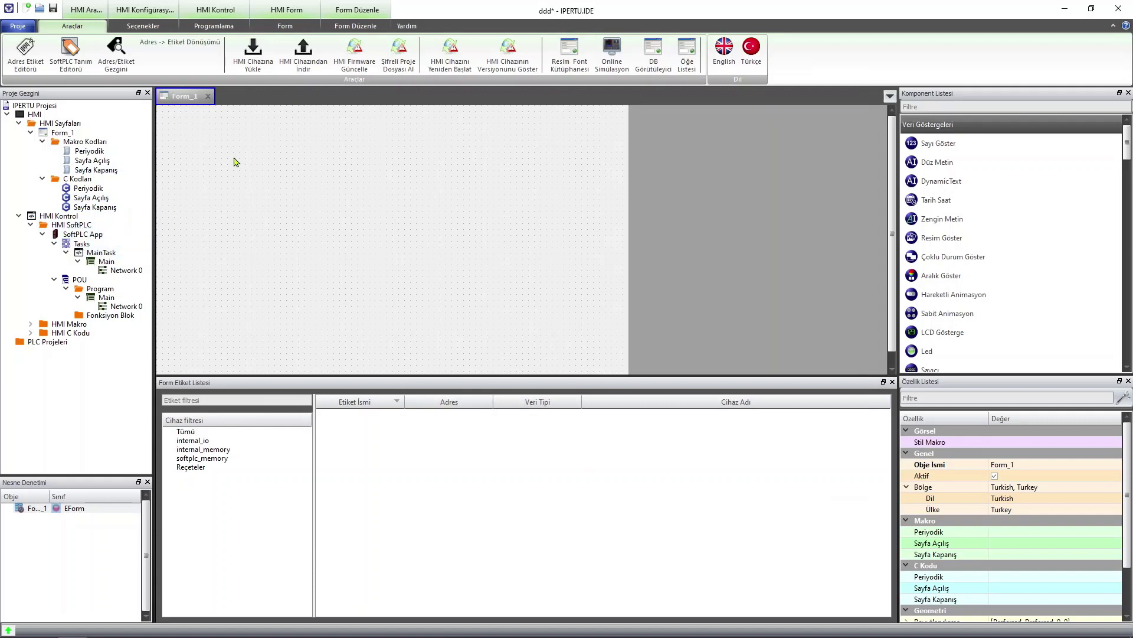
Enable SoftPLC in the HMI Kontrol settings
{"action": "double_click", "coordinate": [70, 219]}
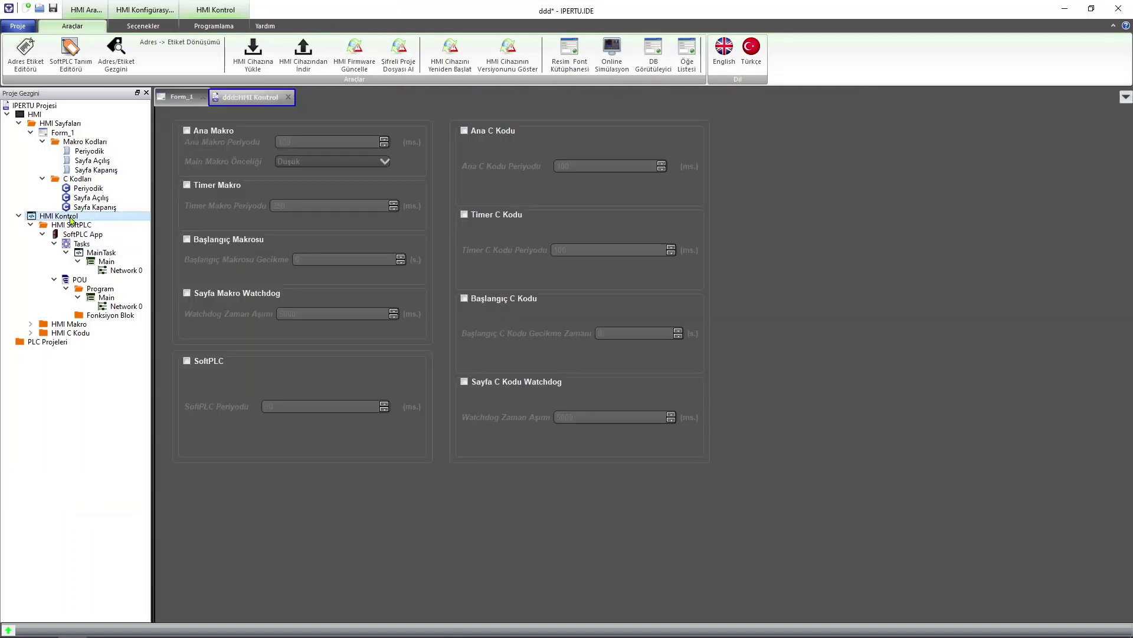
{"action": "left_click", "coordinate": [186, 362]}
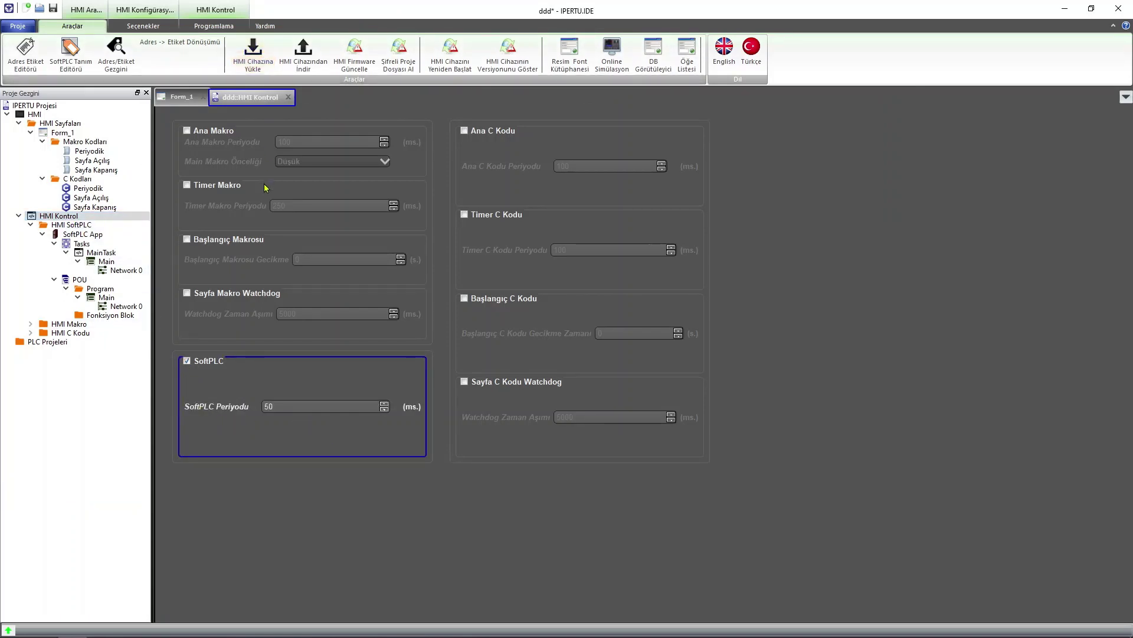
Bring up Form_1 and open Network 0 of the Main program under POU for ladder editing
{"action": "double_click", "coordinate": [62, 132]}
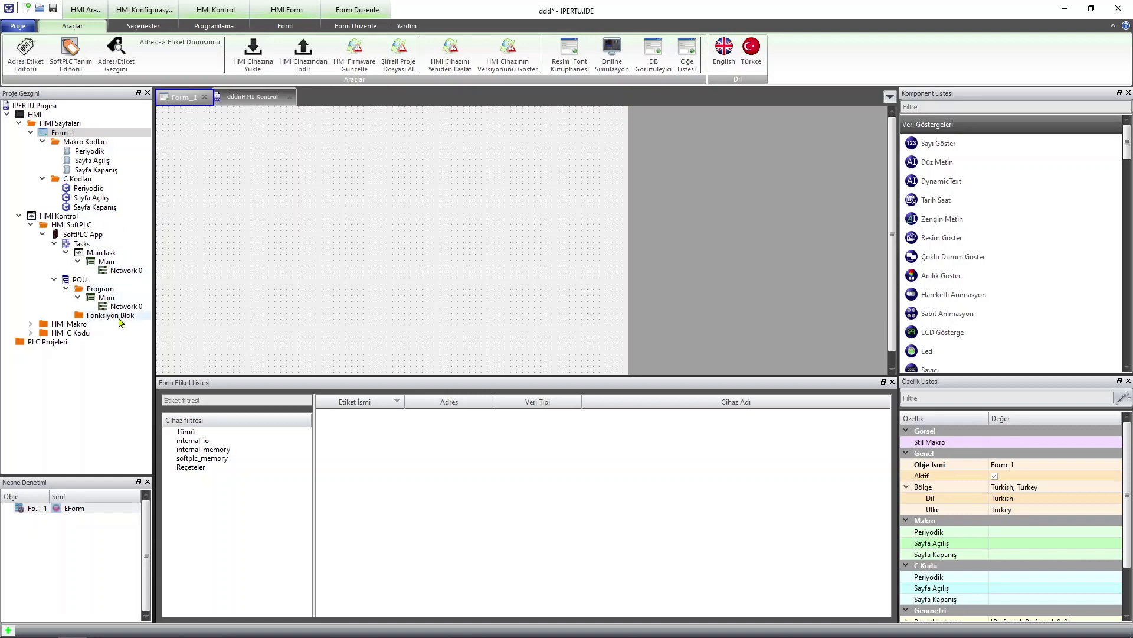
{"action": "double_click", "coordinate": [124, 305]}
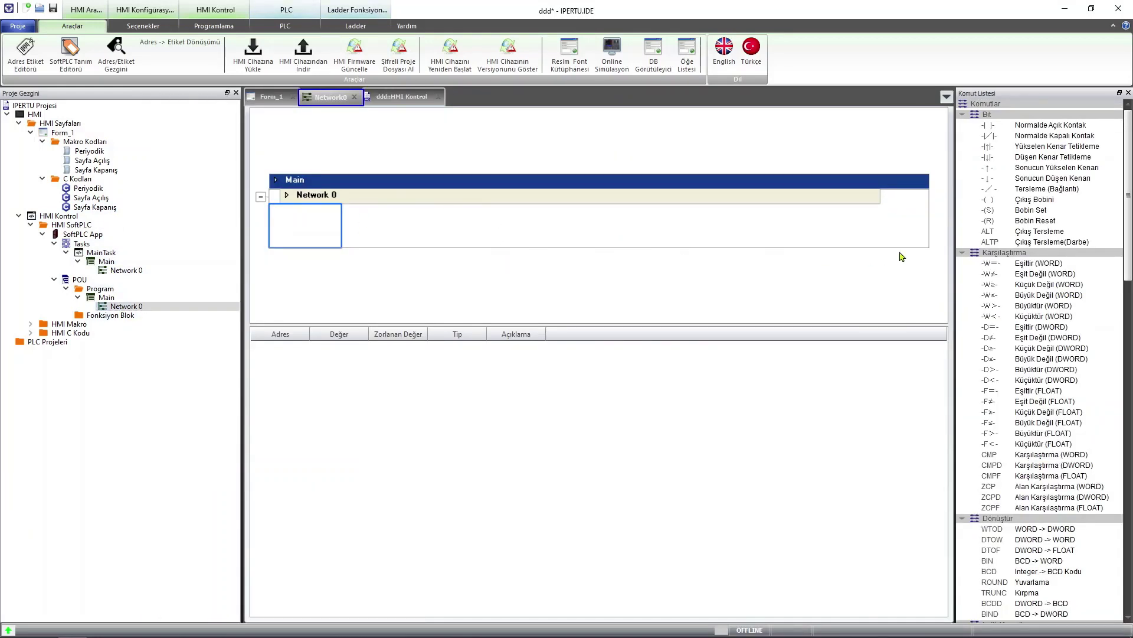